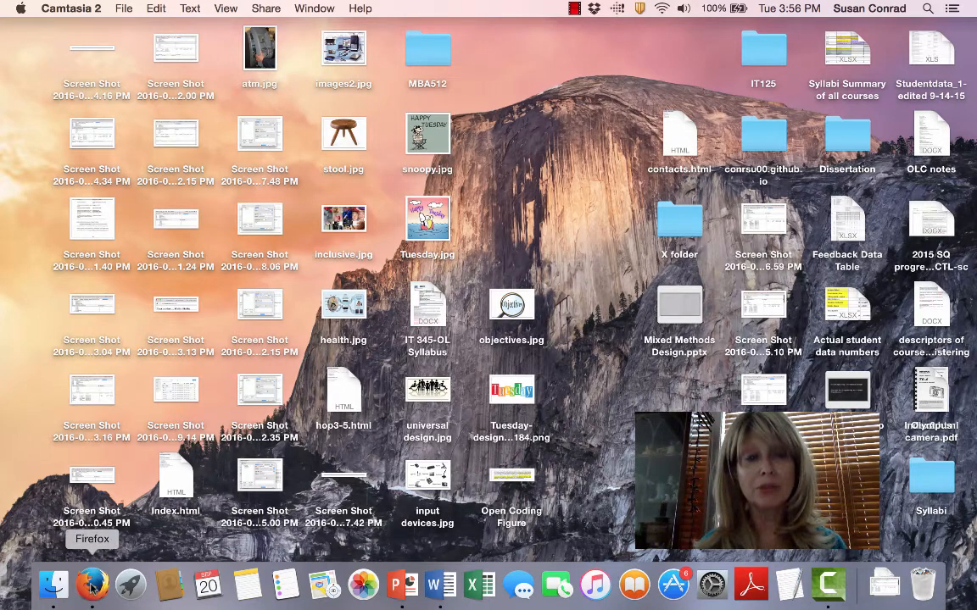
- Bring the Firefox window with the myMarymount portal to the front from the Dock
{"action": "left_click", "coordinate": [92, 583]}
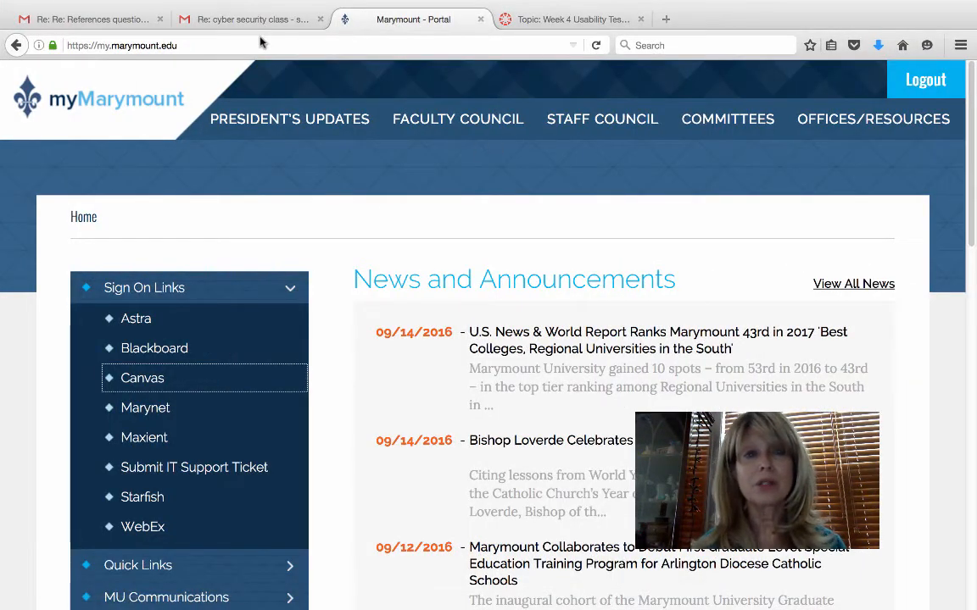
- Open a new Firefox tab and go to surveymonkey.com using the address-bar autofill
{"action": "left_click", "coordinate": [669, 19]}
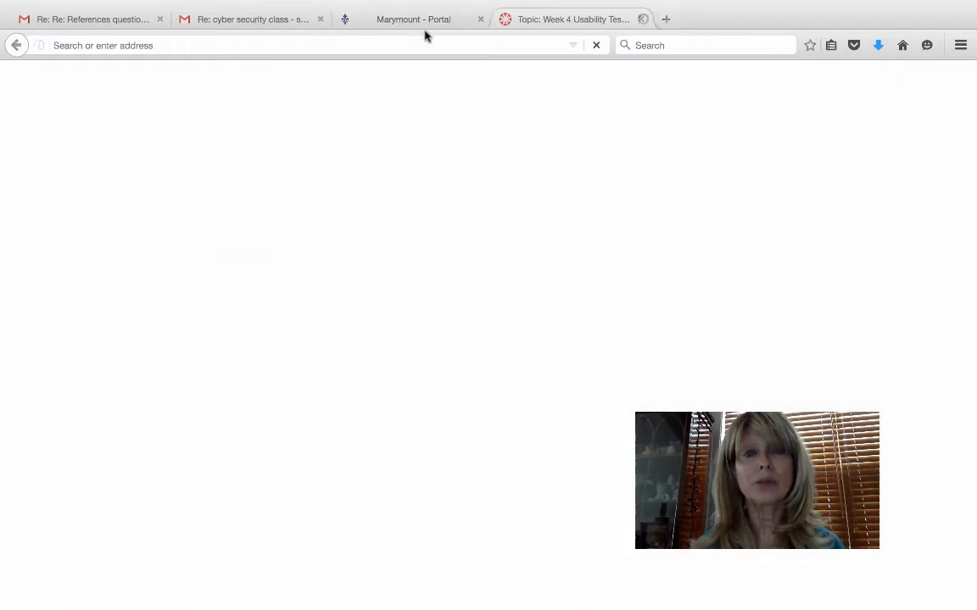
{"action": "type", "text": "surveymonkey.com/"}
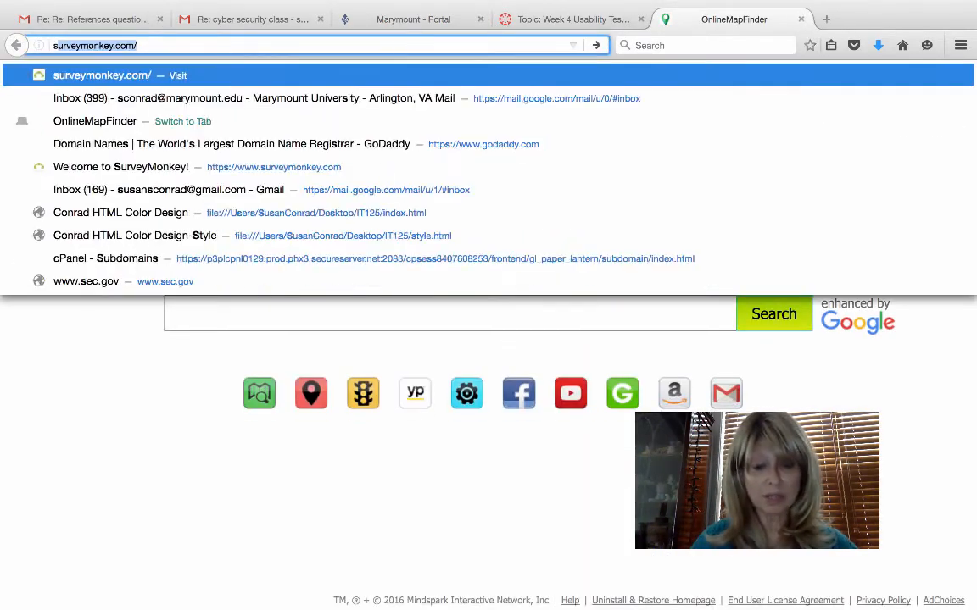
{"action": "key", "text": "Return"}
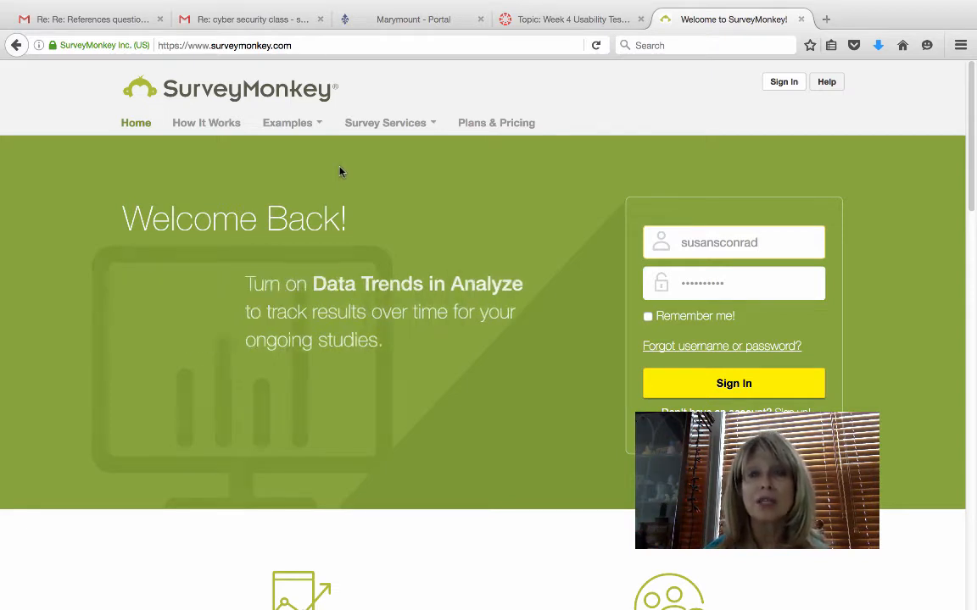
- Sign in, then create a survey named 'Usability Testing' with category Education
{"action": "left_click", "coordinate": [689, 384]}
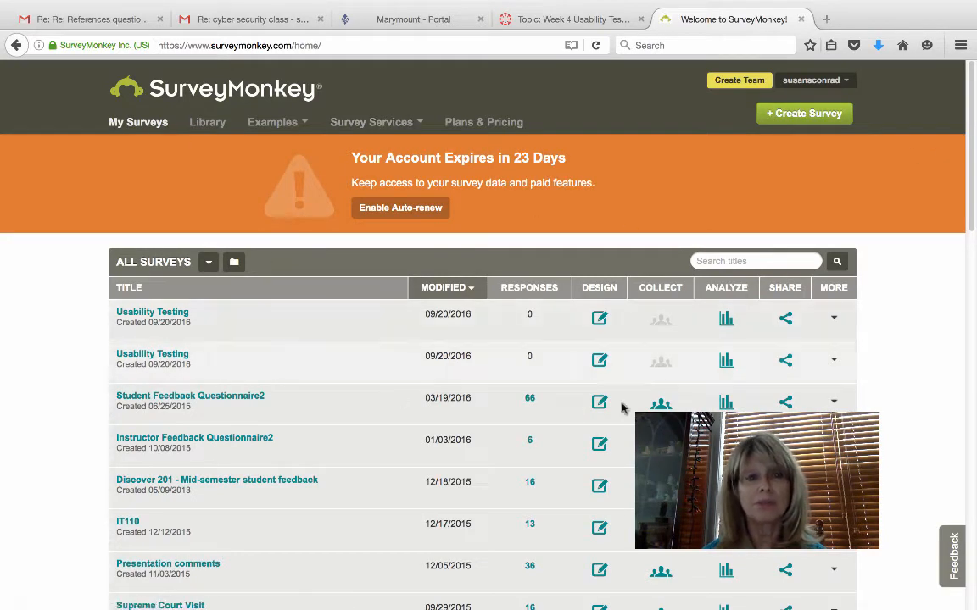
{"action": "left_click", "coordinate": [771, 117]}
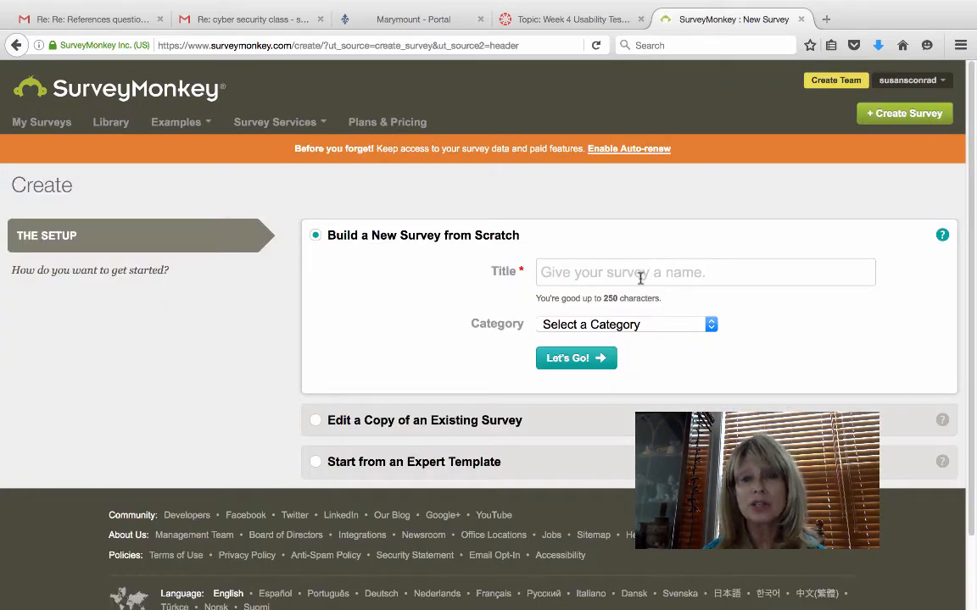
{"action": "type", "text": "Usa"}
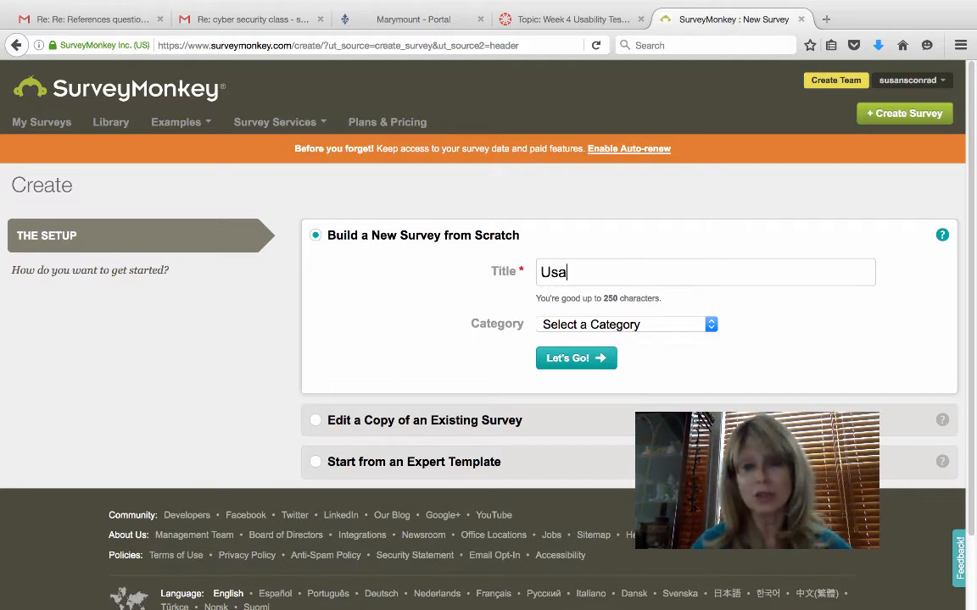
{"action": "type", "text": "bility"}
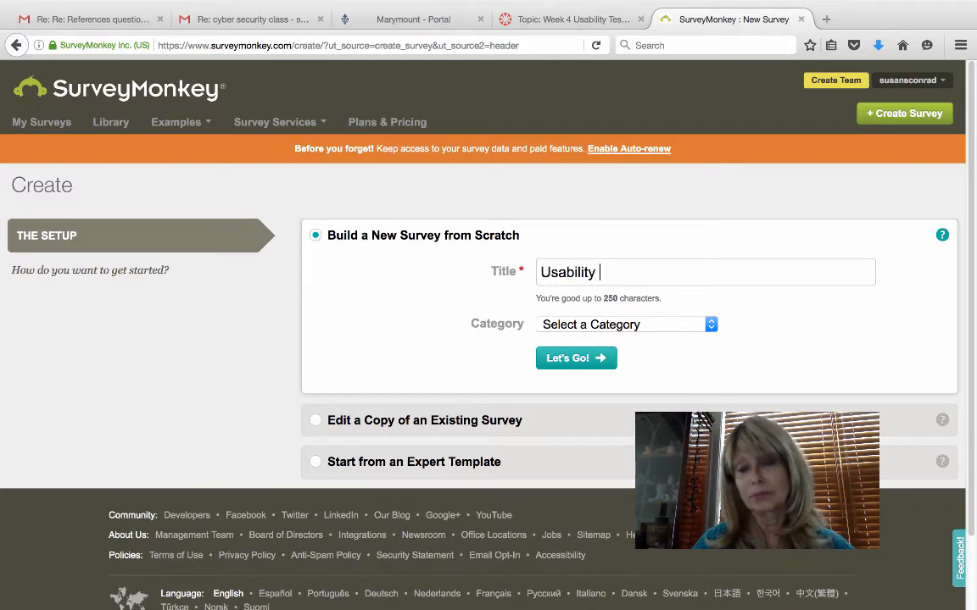
{"action": "type", "text": " Test"}
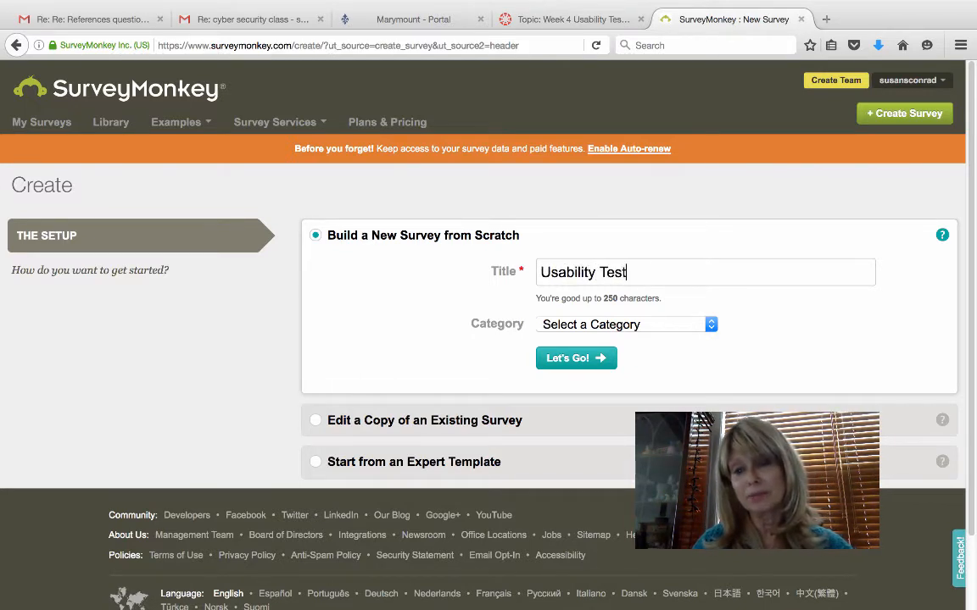
{"action": "type", "text": "ing"}
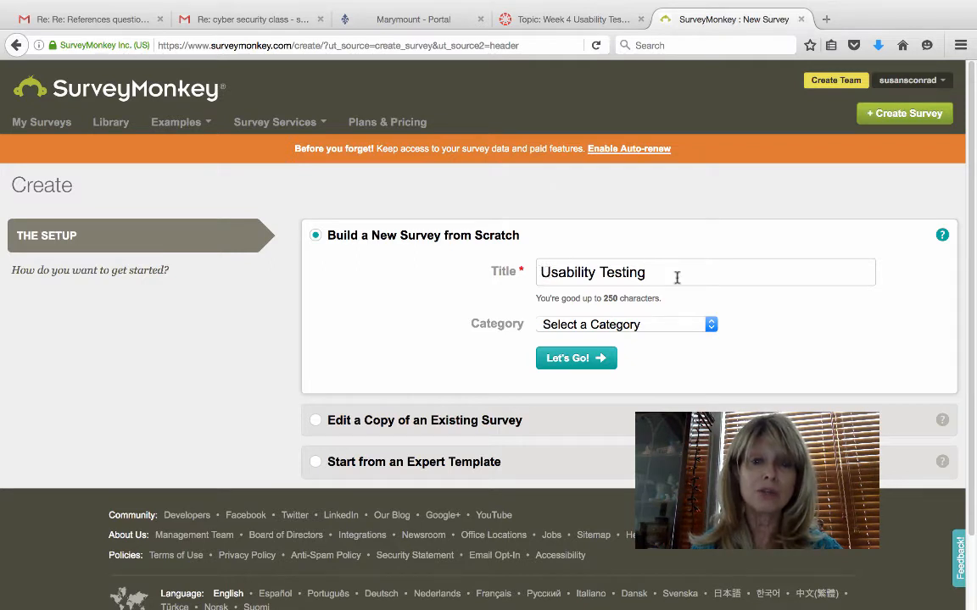
{"action": "left_click", "coordinate": [710, 325]}
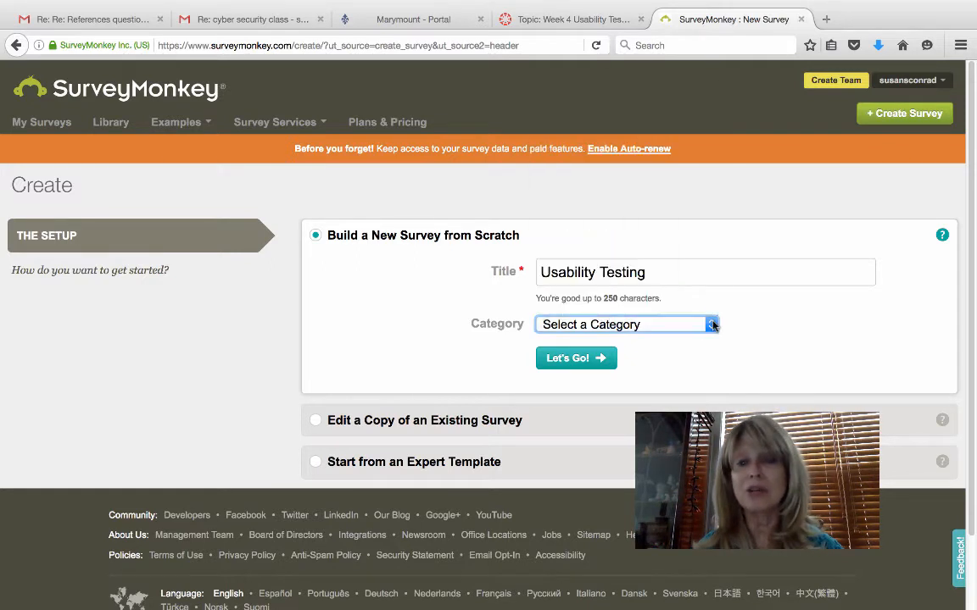
{"action": "left_click", "coordinate": [710, 324]}
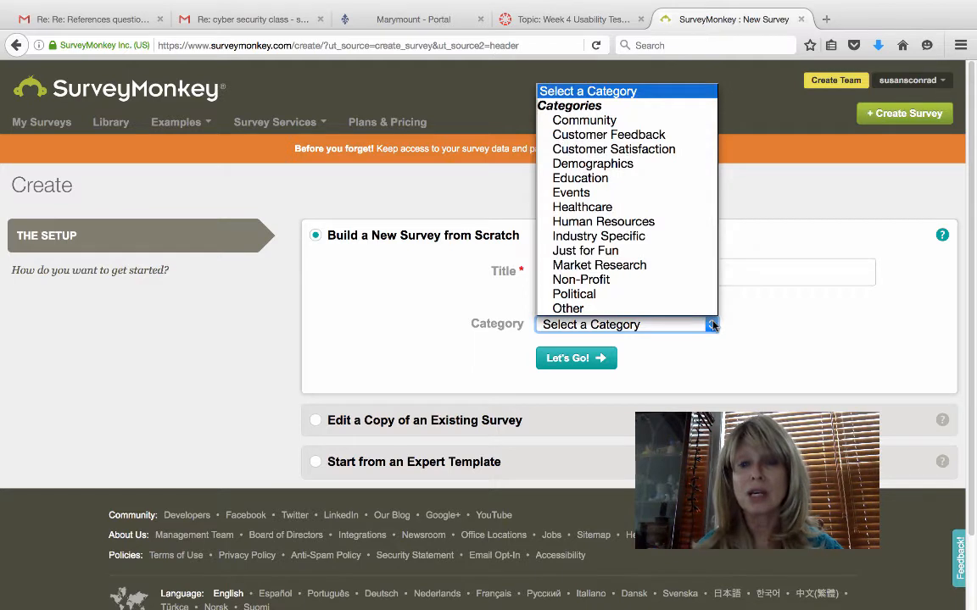
{"action": "left_click", "coordinate": [651, 177]}
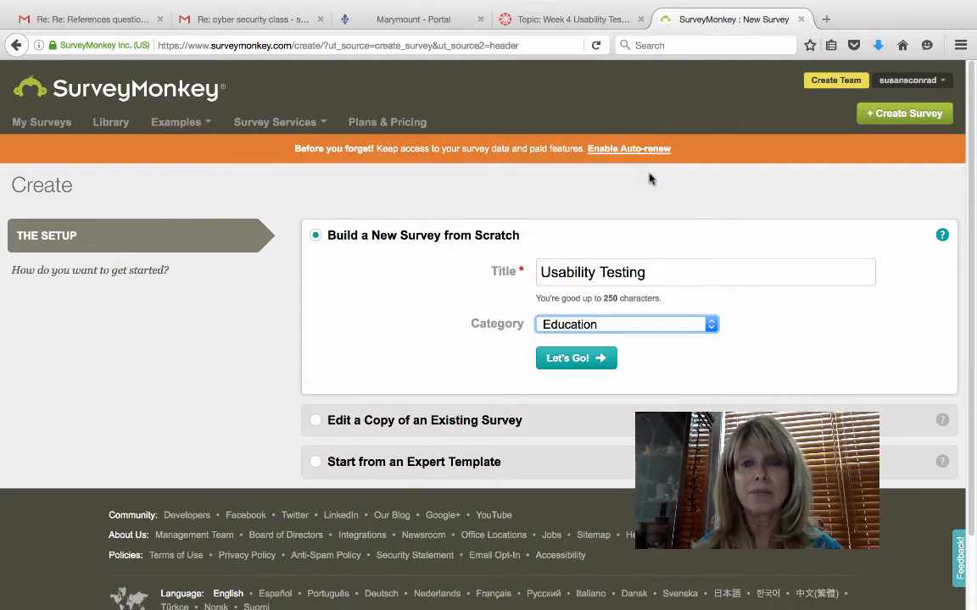
{"action": "left_click", "coordinate": [576, 358]}
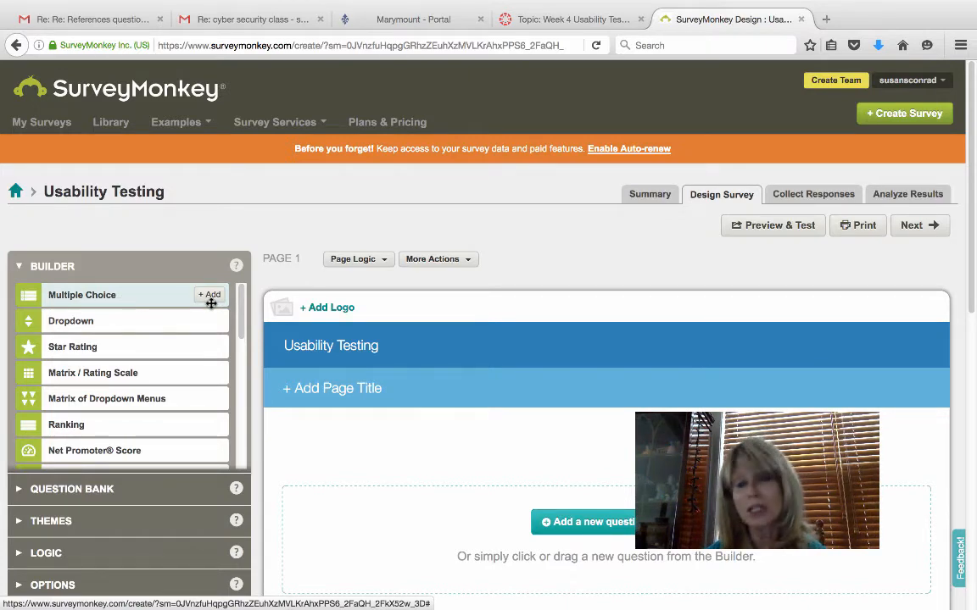
- Add a Star Rating question as Q1 from the Builder's question types
{"action": "mouse_move", "coordinate": [146, 325]}
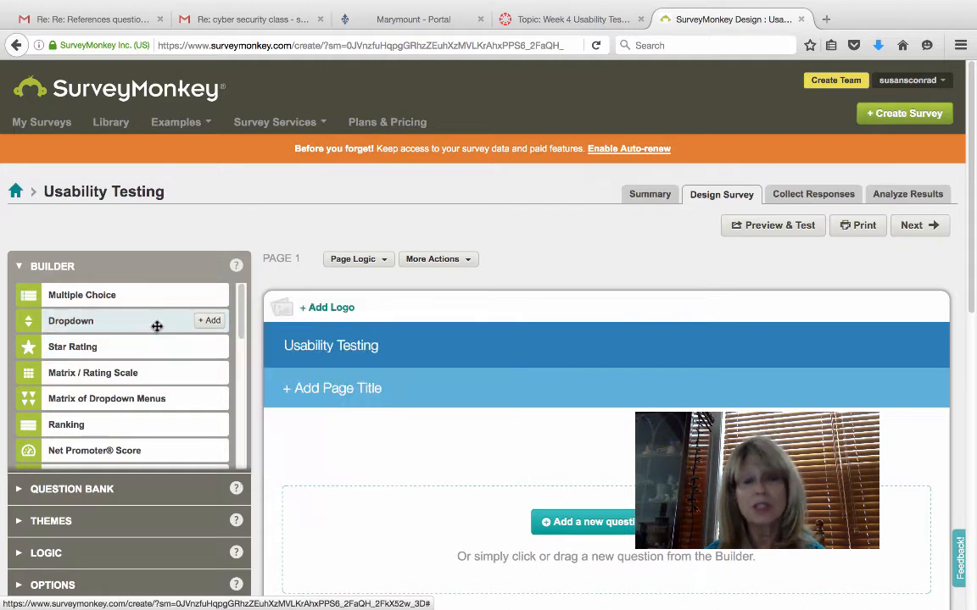
{"action": "mouse_move", "coordinate": [200, 321]}
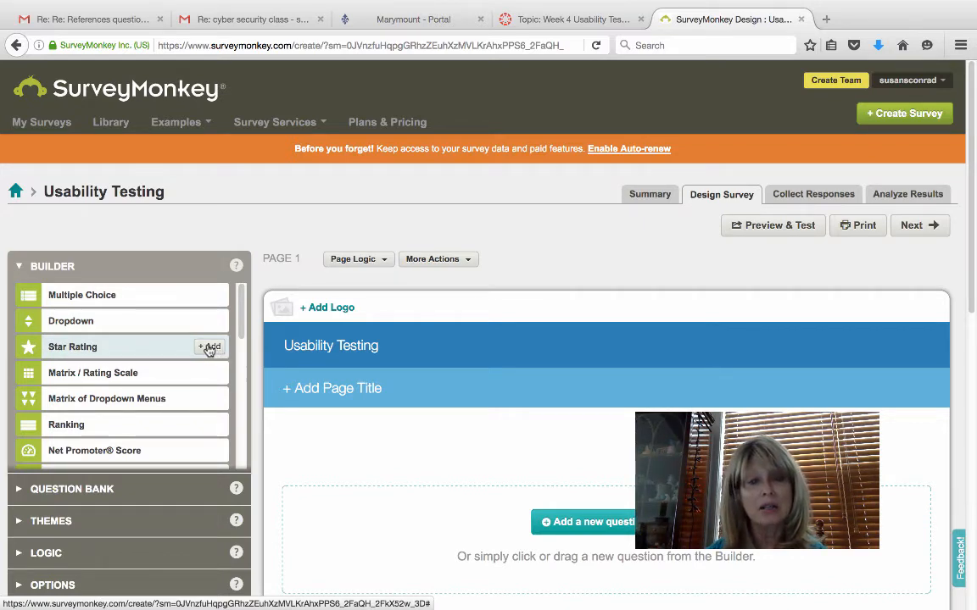
{"action": "left_click", "coordinate": [209, 347]}
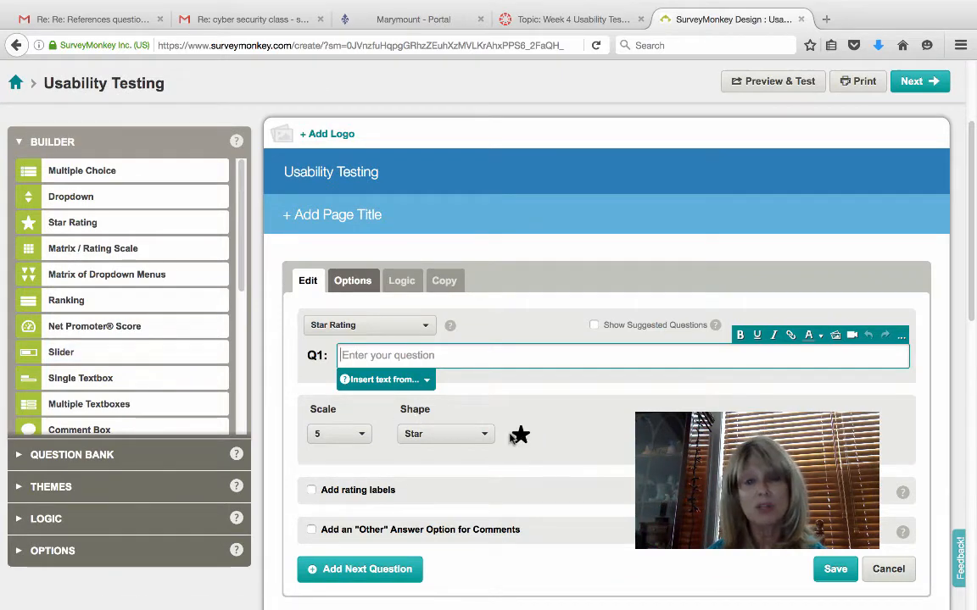
- Cancel the Star Rating question draft, leaving the survey page without questions
{"action": "left_click", "coordinate": [886, 570]}
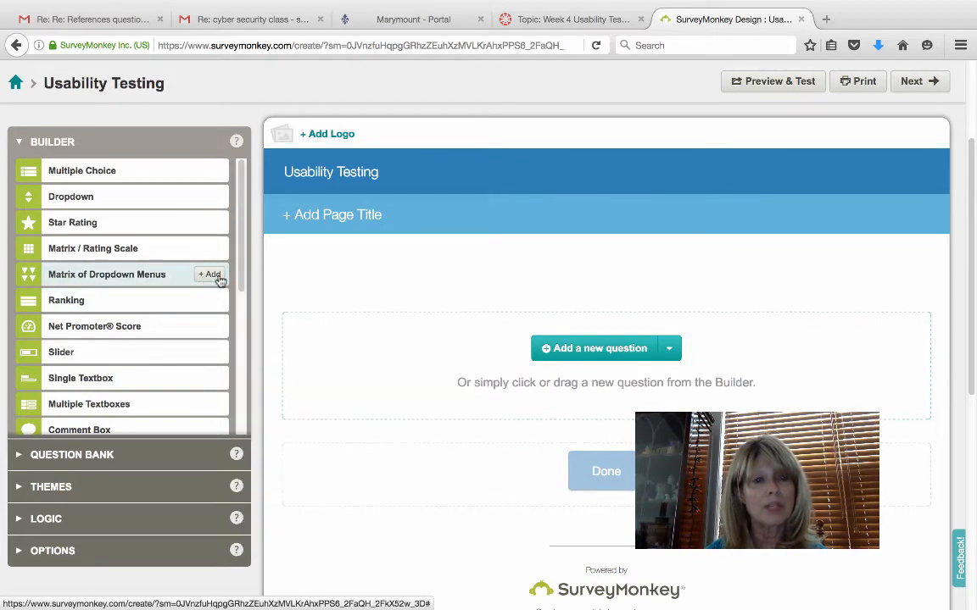
{"action": "mouse_move", "coordinate": [202, 272]}
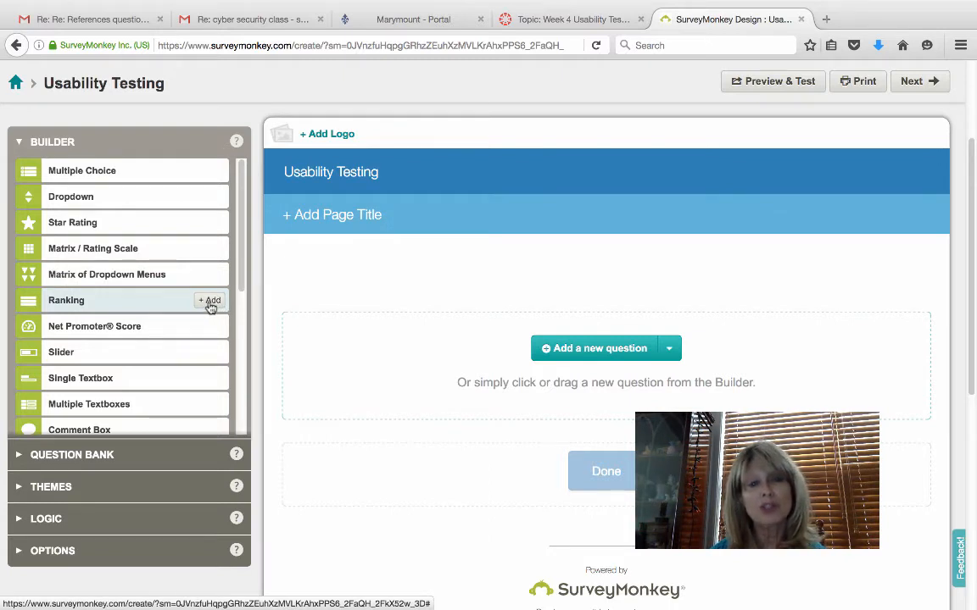
{"action": "mouse_move", "coordinate": [211, 305]}
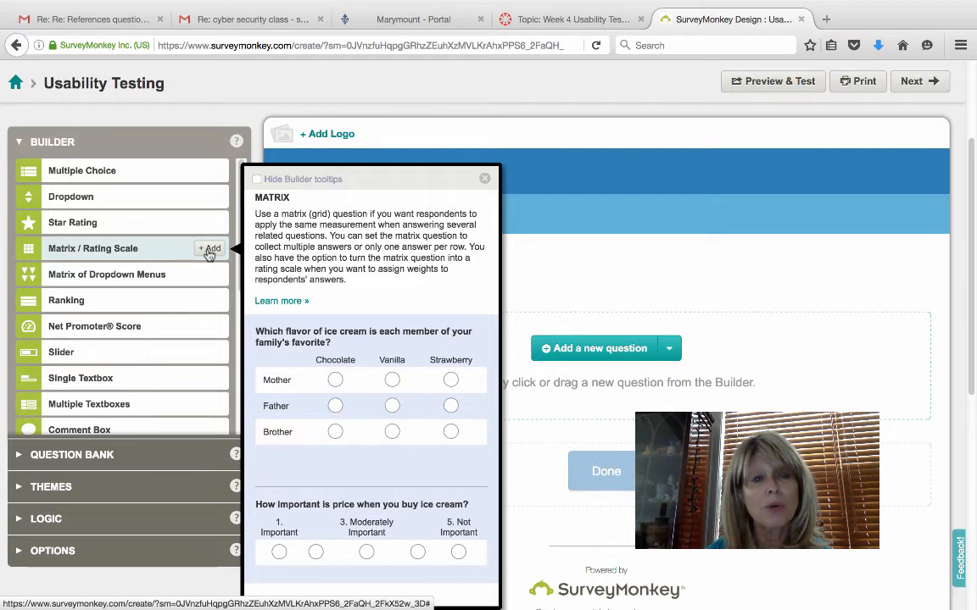
- Add a Matrix / Rating Scale question worded 'Rate the ease of learning the following'
{"action": "left_click", "coordinate": [210, 250]}
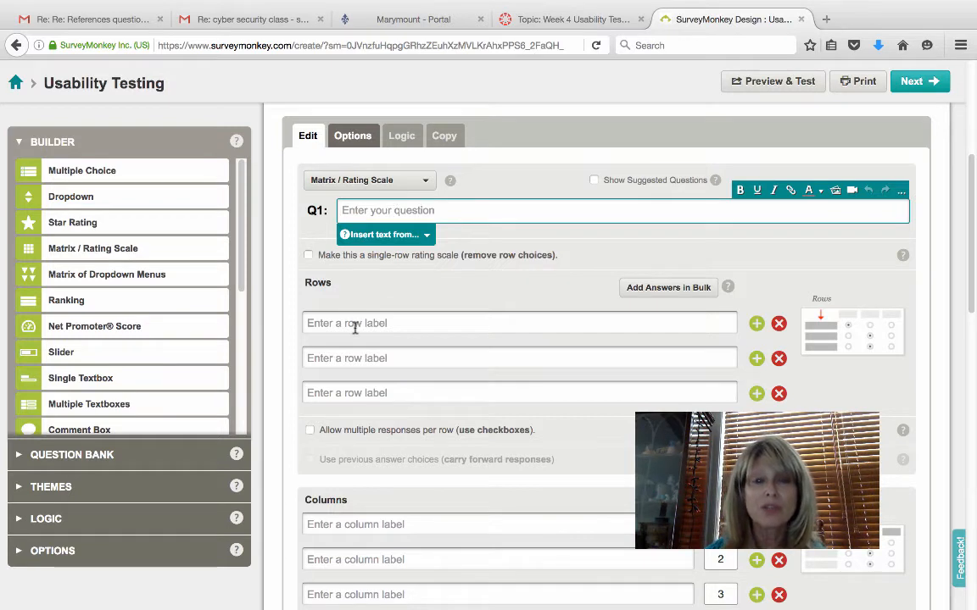
{"action": "left_click", "coordinate": [380, 212]}
{"action": "left_click", "coordinate": [380, 212]}
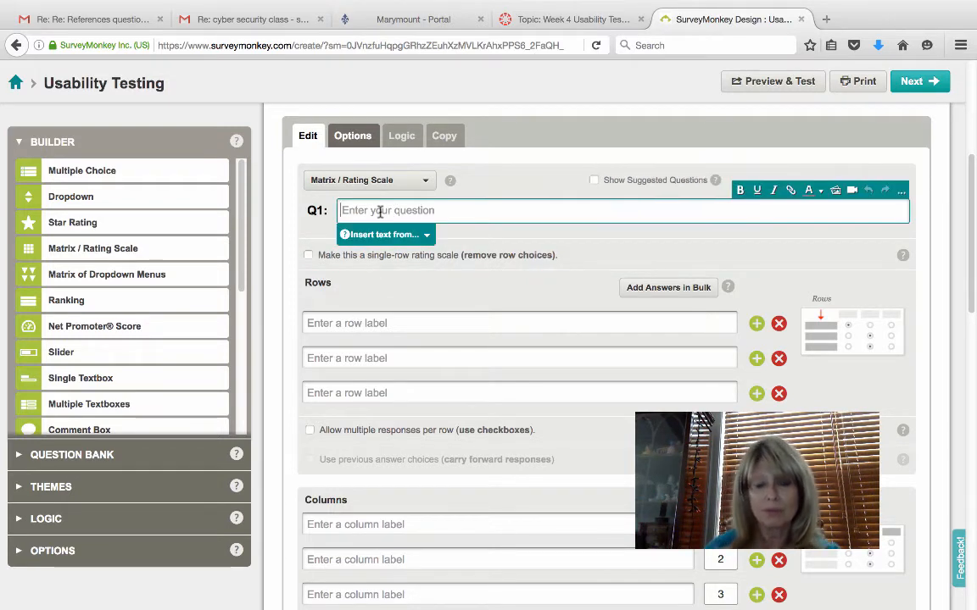
{"action": "type", "text": "Rate "}
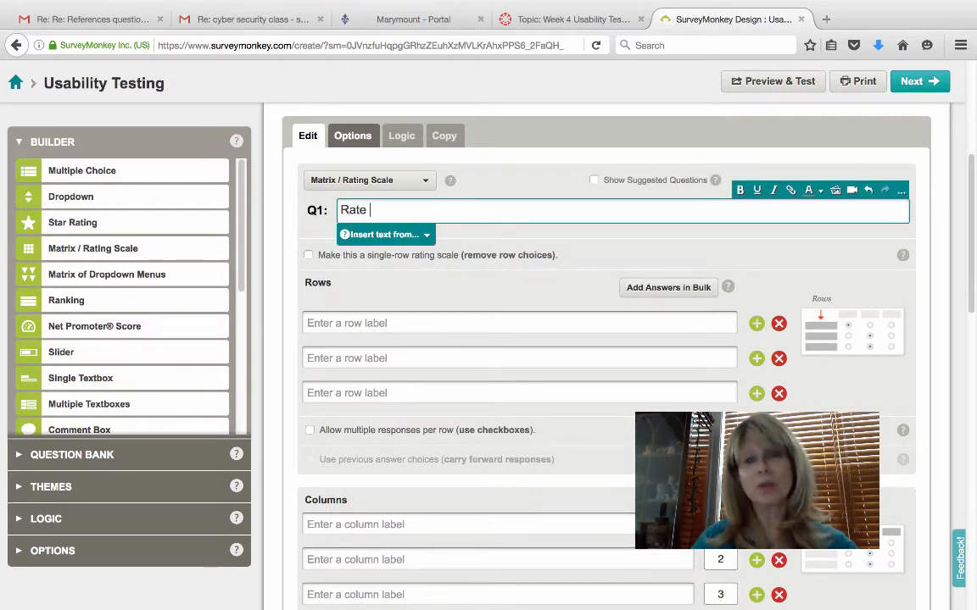
{"action": "type", "text": "the "}
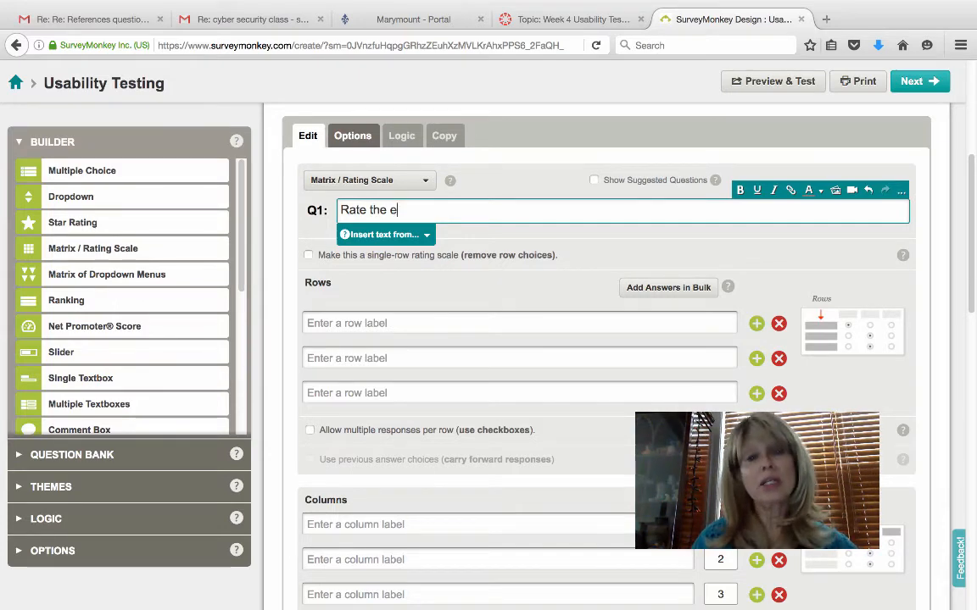
{"action": "type", "text": "ease "}
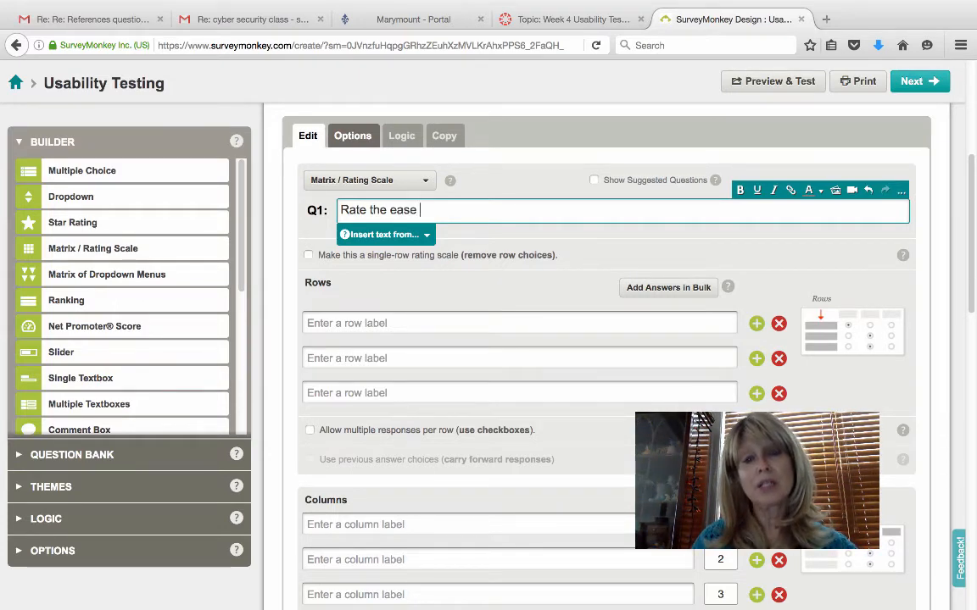
{"action": "type", "text": "of learn"}
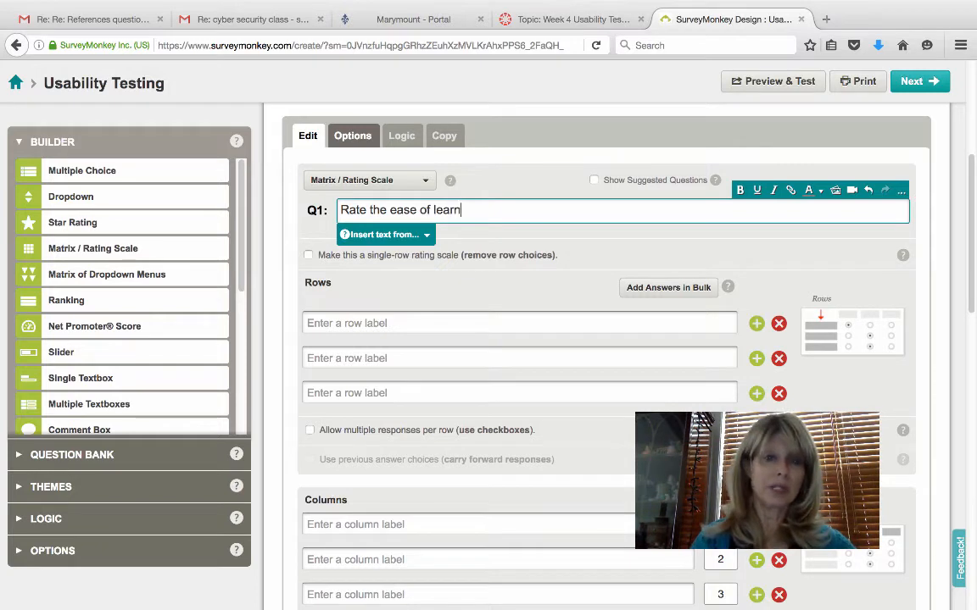
{"action": "type", "text": "ing the f"}
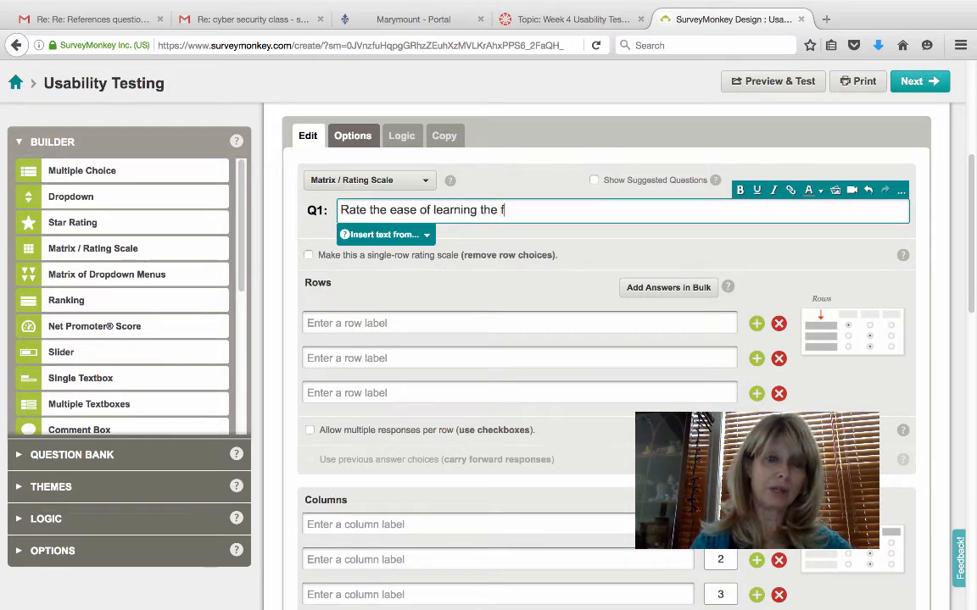
{"action": "type", "text": "ollowing"}
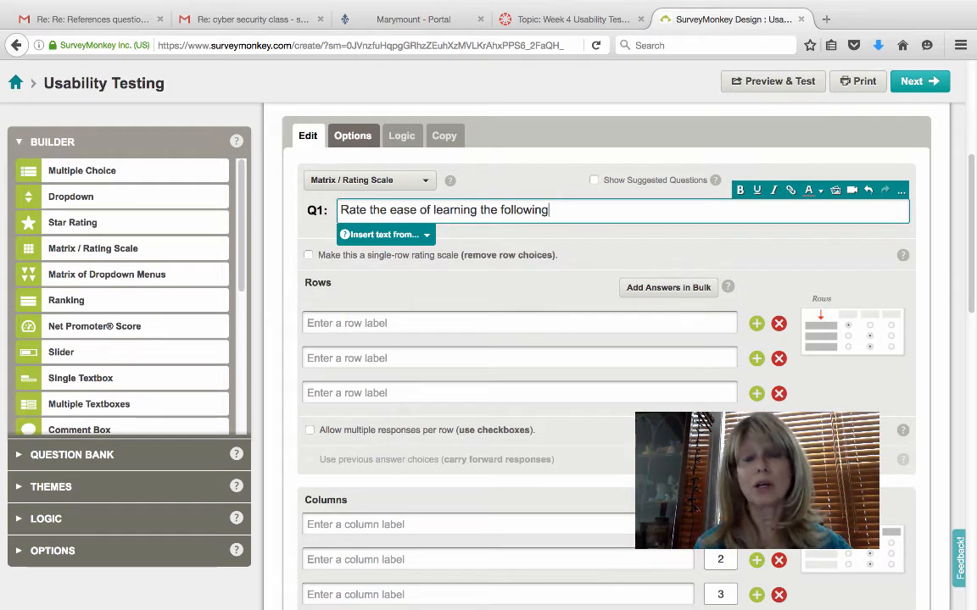
- Enter the row labels assignments, modules and discussion board
{"action": "left_click", "coordinate": [387, 320]}
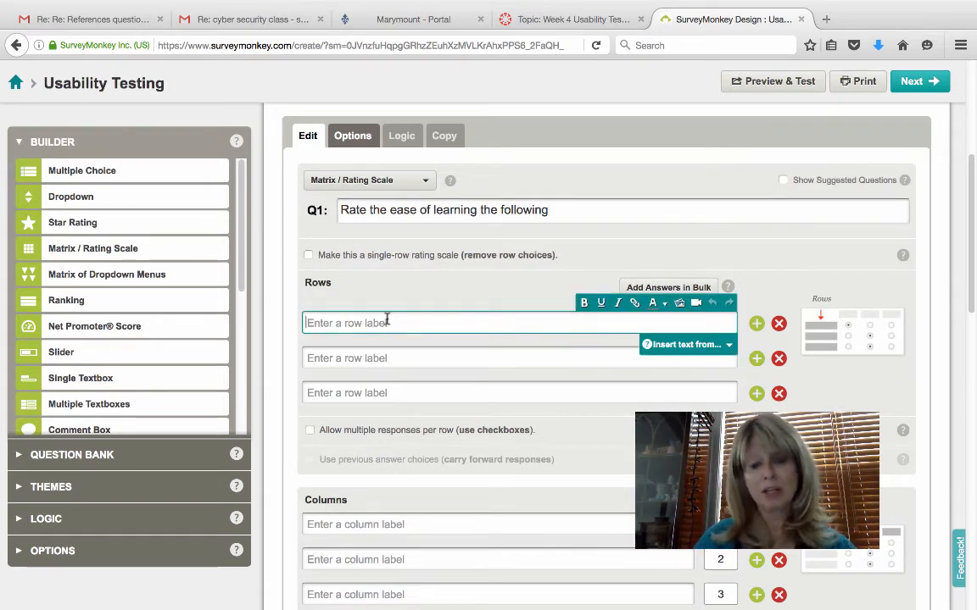
{"action": "type", "text": "assig"}
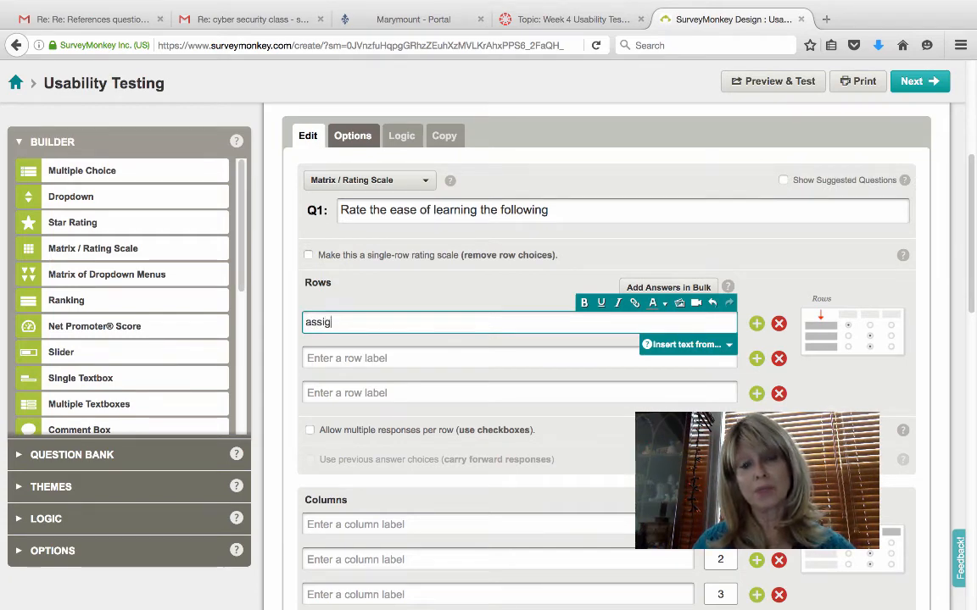
{"action": "type", "text": "nments"}
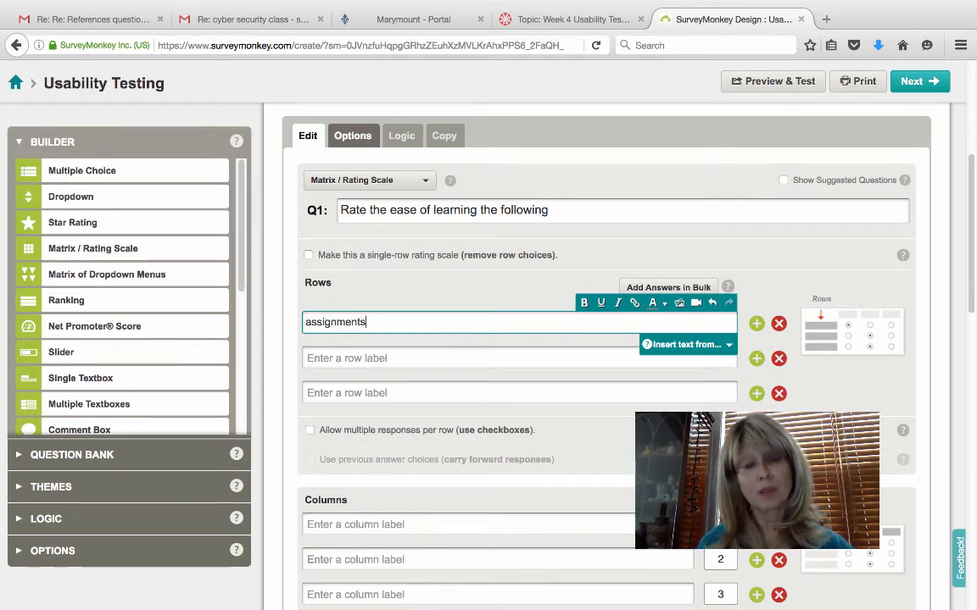
{"action": "left_click", "coordinate": [370, 357]}
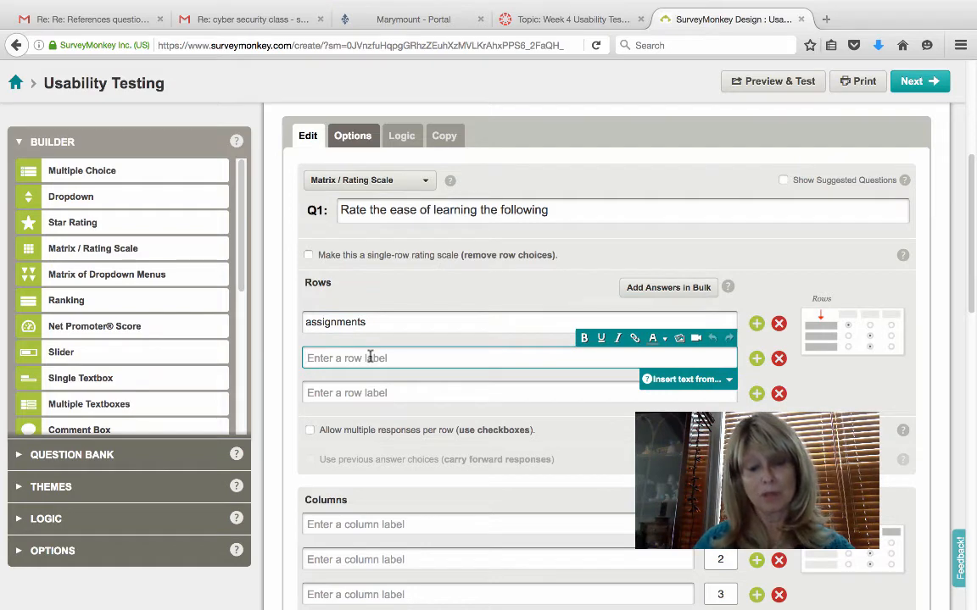
{"action": "type", "text": "d"}
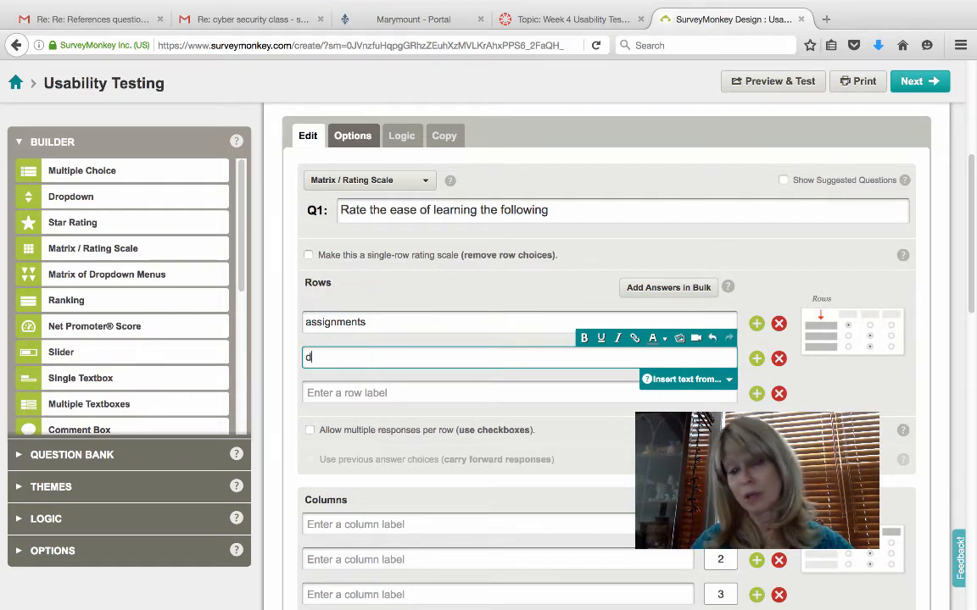
{"action": "key", "text": "BackSpace"}
{"action": "type", "text": "module"}
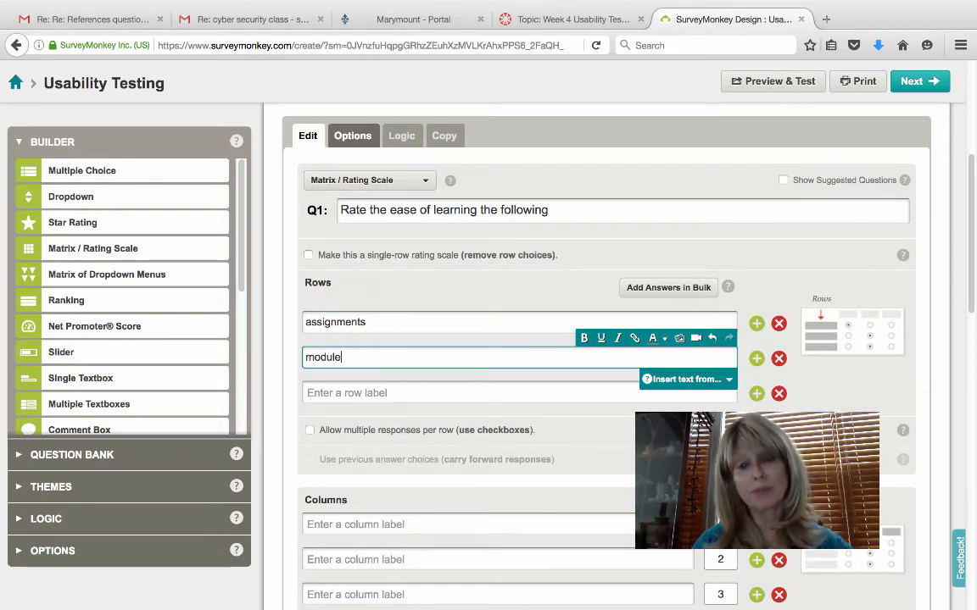
{"action": "type", "text": "s"}
{"action": "left_click", "coordinate": [360, 391]}
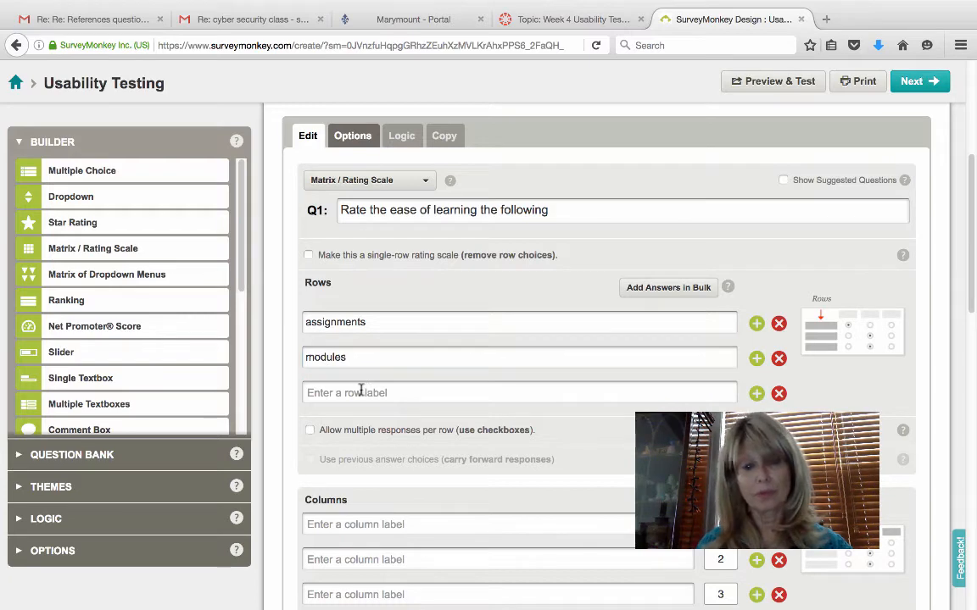
{"action": "type", "text": "discuss"}
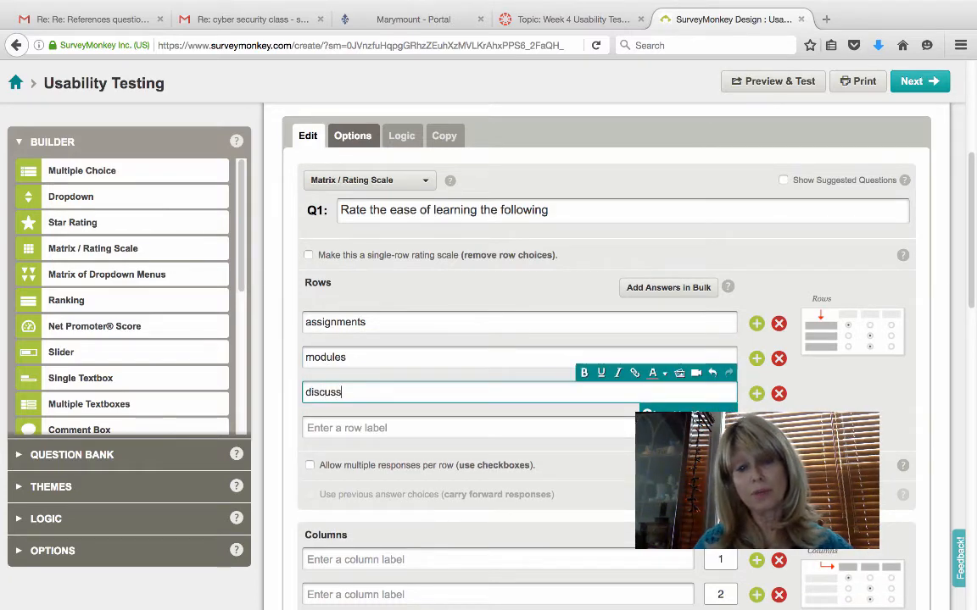
{"action": "type", "text": "ion board"}
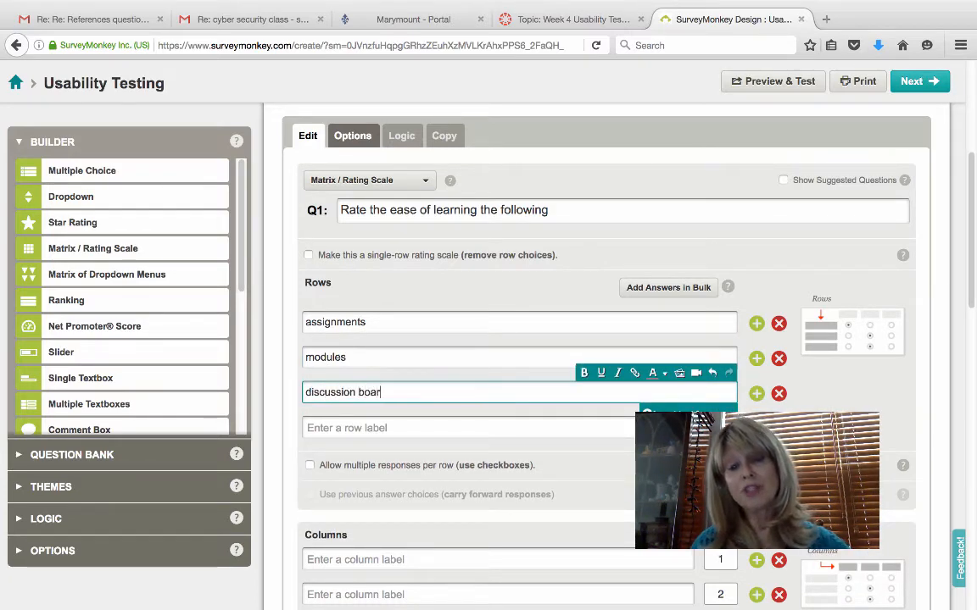
- Label the first two columns '1 very difficult' and '2 difficult'
{"action": "left_click", "coordinate": [404, 563]}
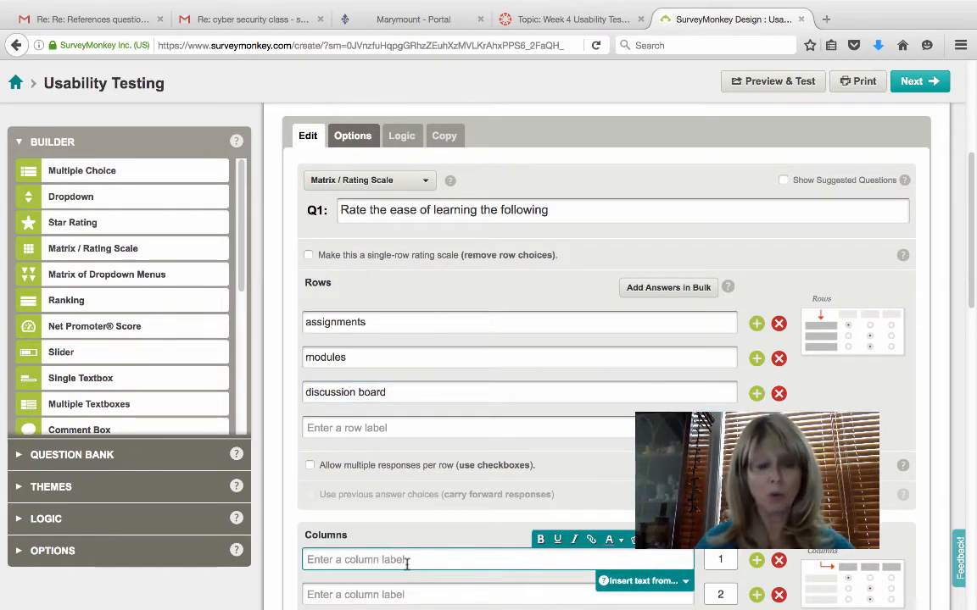
{"action": "type", "text": "1 very difficu"}
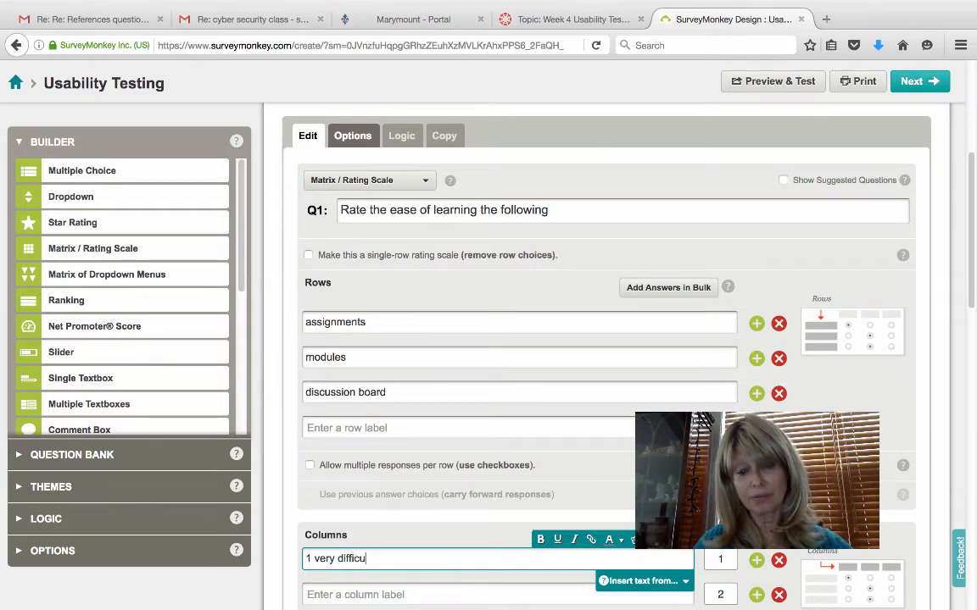
{"action": "type", "text": "lt"}
{"action": "key", "text": "Tab"}
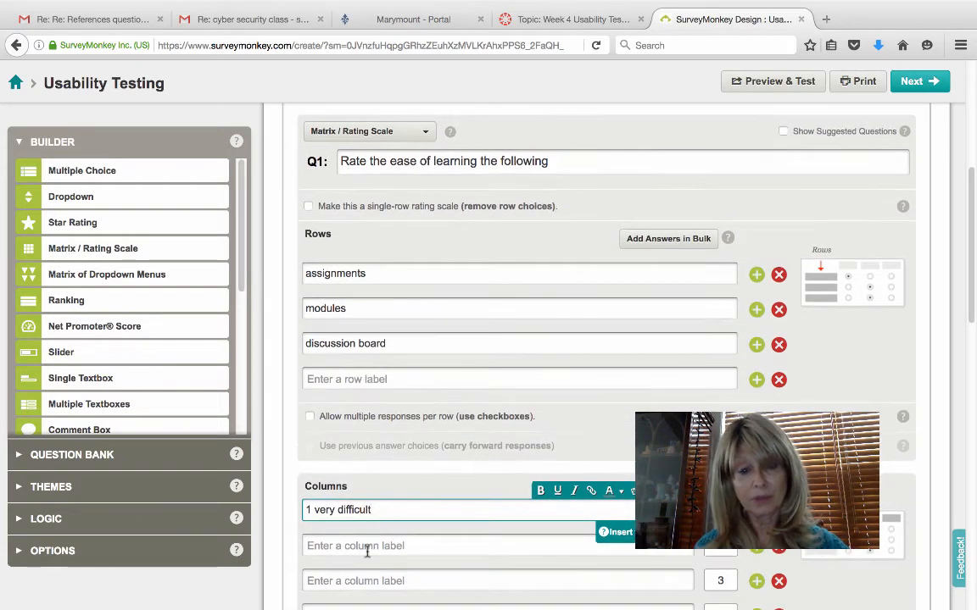
{"action": "type", "text": "2 "}
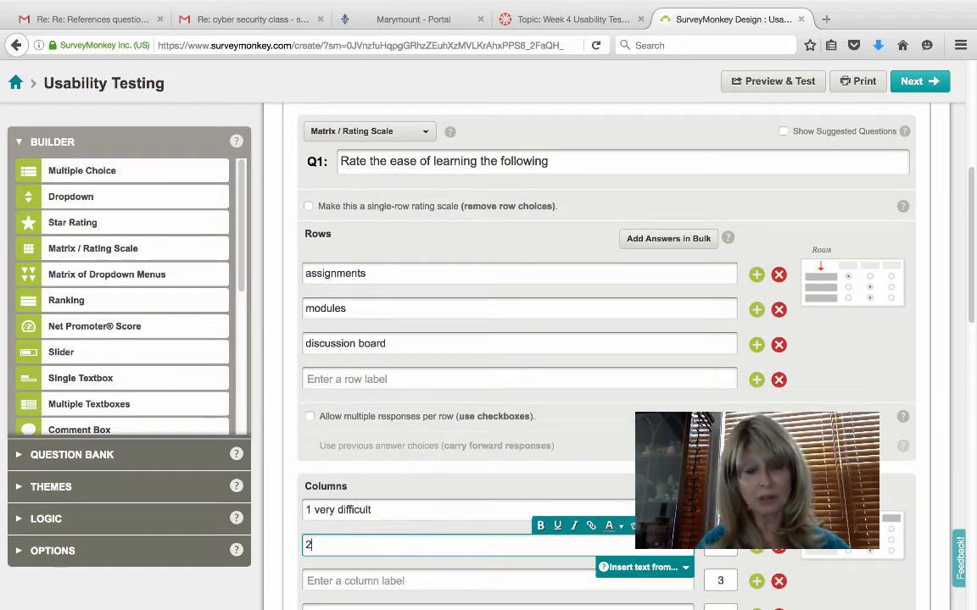
{"action": "type", "text": "difficu"}
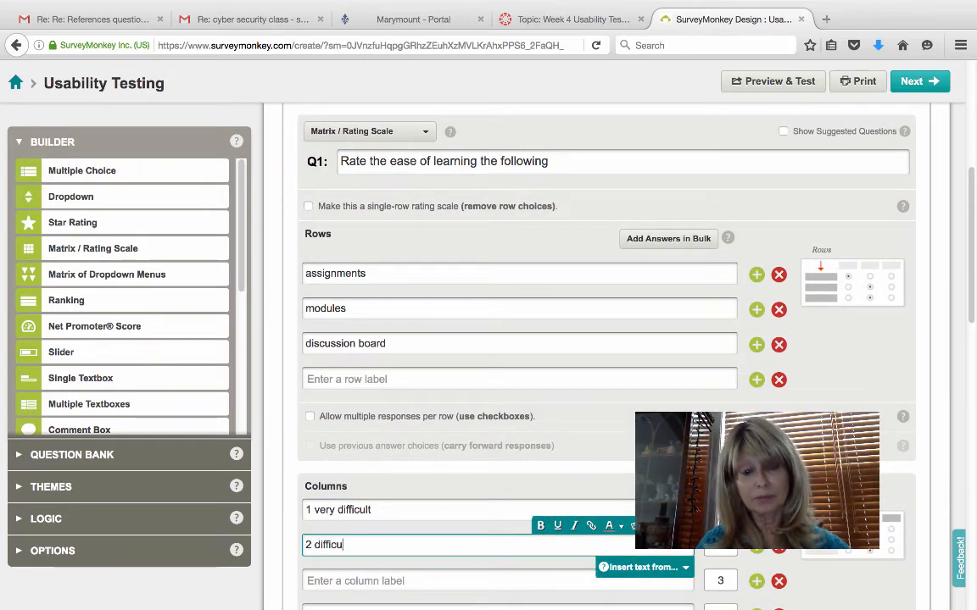
{"action": "type", "text": "lt"}
- Label the remaining columns '3 neutral', '4 easy' and '5 very easy'
{"action": "scroll", "coordinate": [370, 534], "scroll_direction": "down", "scroll_amount": 2}
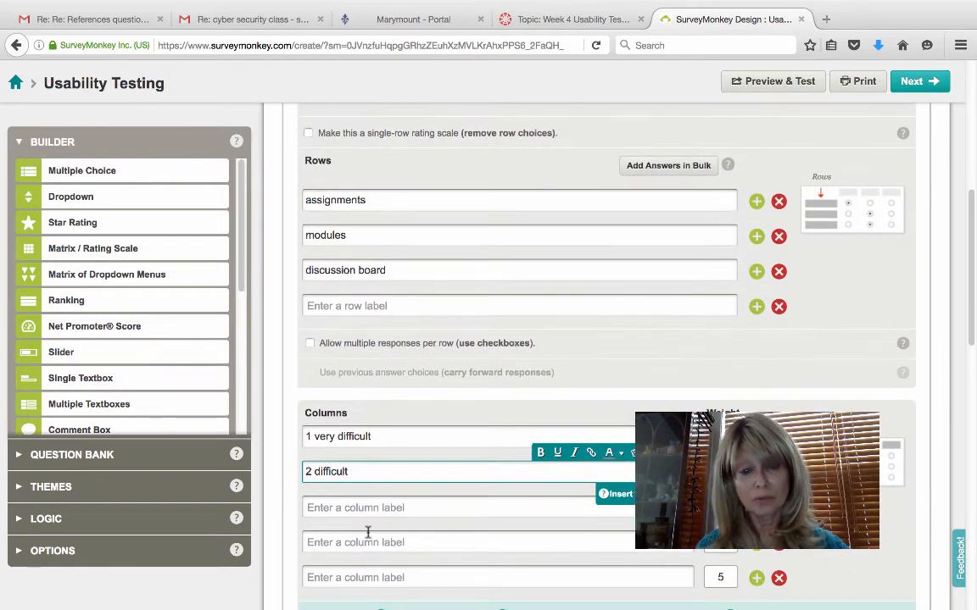
{"action": "left_click", "coordinate": [369, 507]}
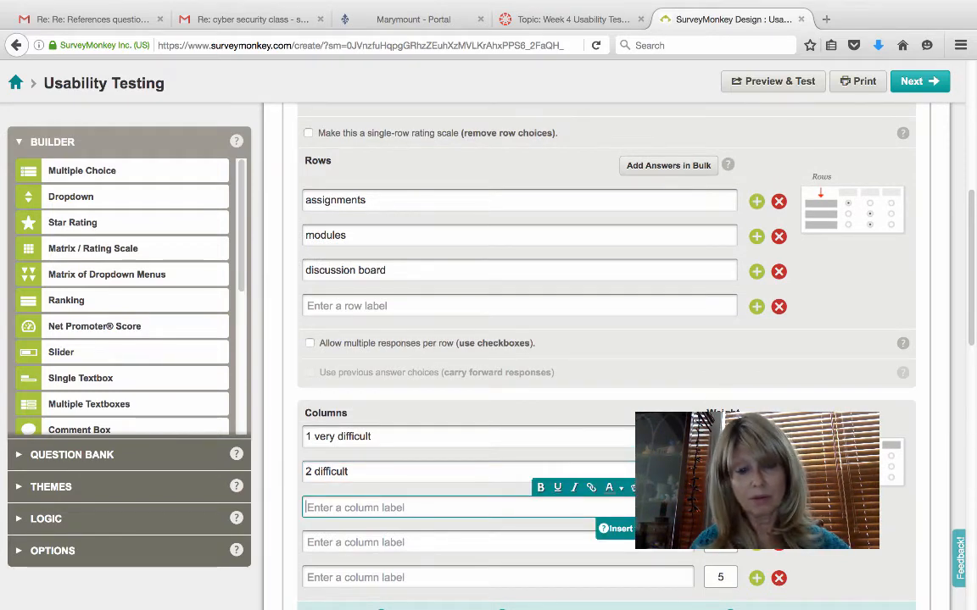
{"action": "type", "text": "3"}
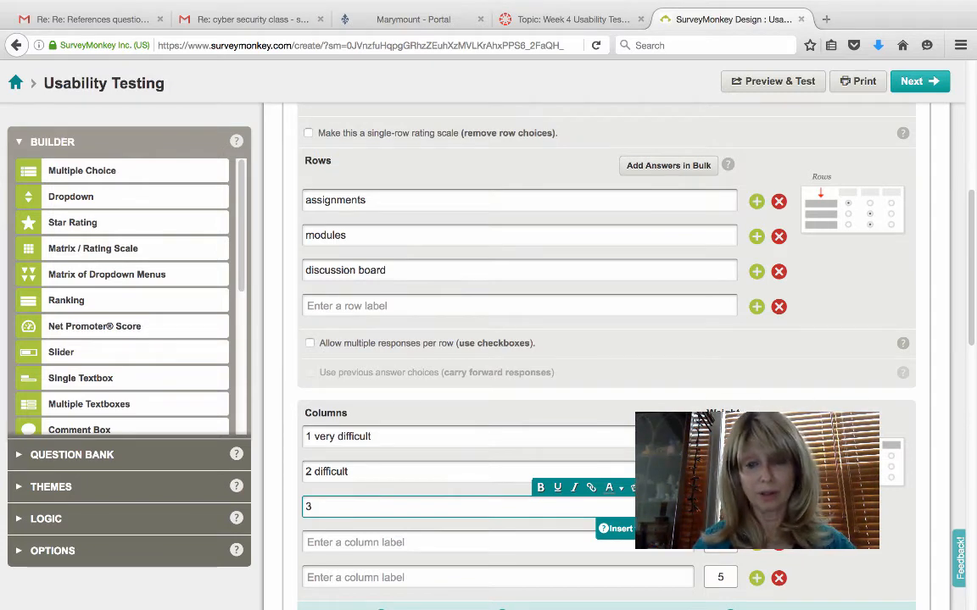
{"action": "type", "text": " some"}
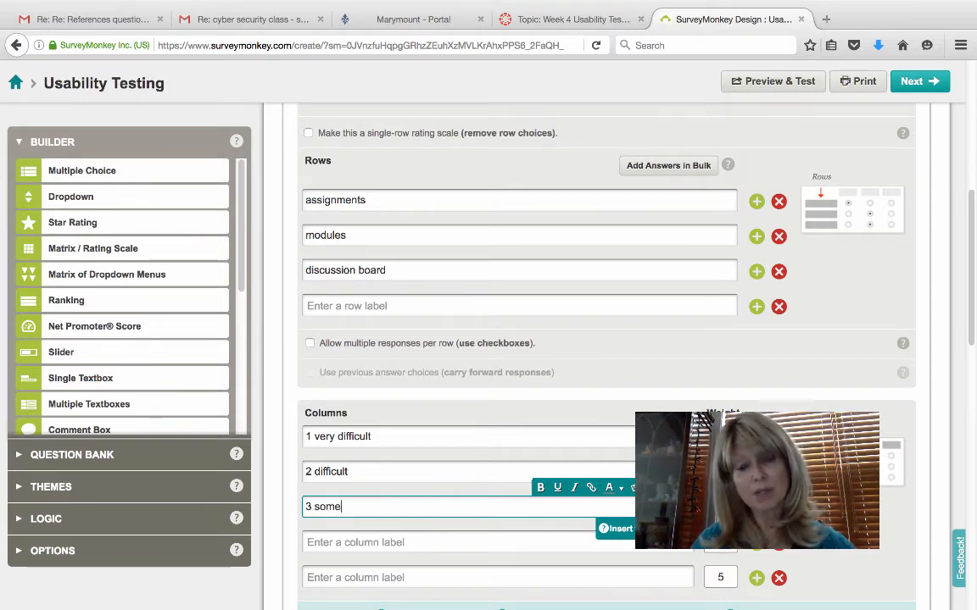
{"action": "type", "text": "tim"}
{"action": "key", "text": "BackSpace"}
{"action": "key", "text": "BackSpace"}
{"action": "key", "text": "BackSpace"}
{"action": "key", "text": "BackSpace"}
{"action": "key", "text": "BackSpace"}
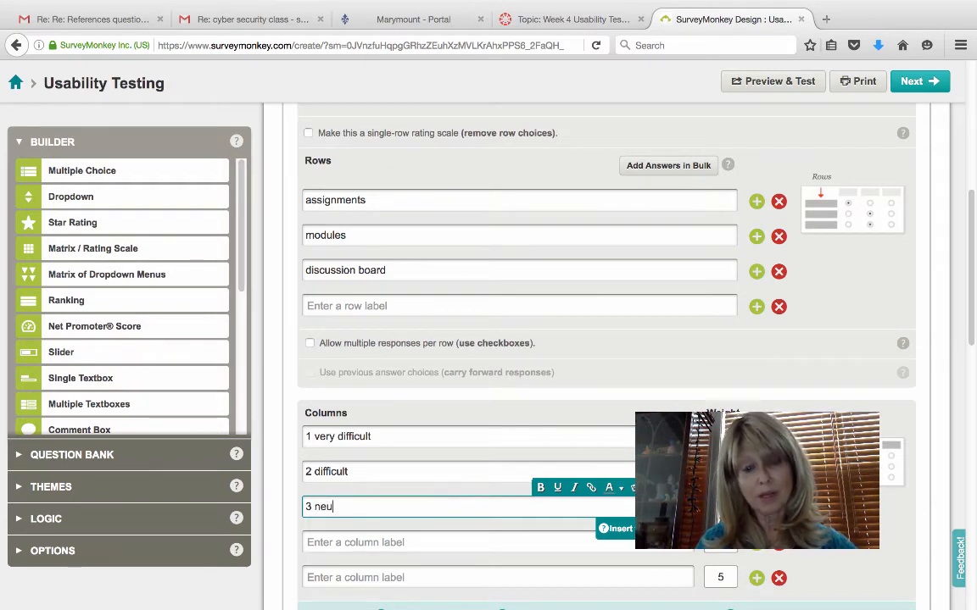
{"action": "type", "text": "neutral"}
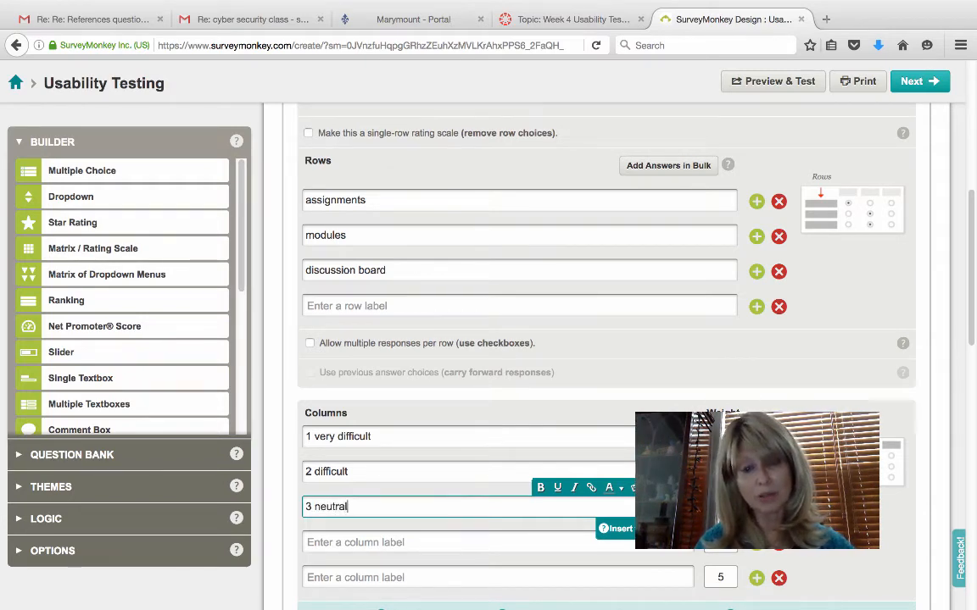
{"action": "left_click", "coordinate": [353, 543]}
{"action": "type", "text": "4 eas"}
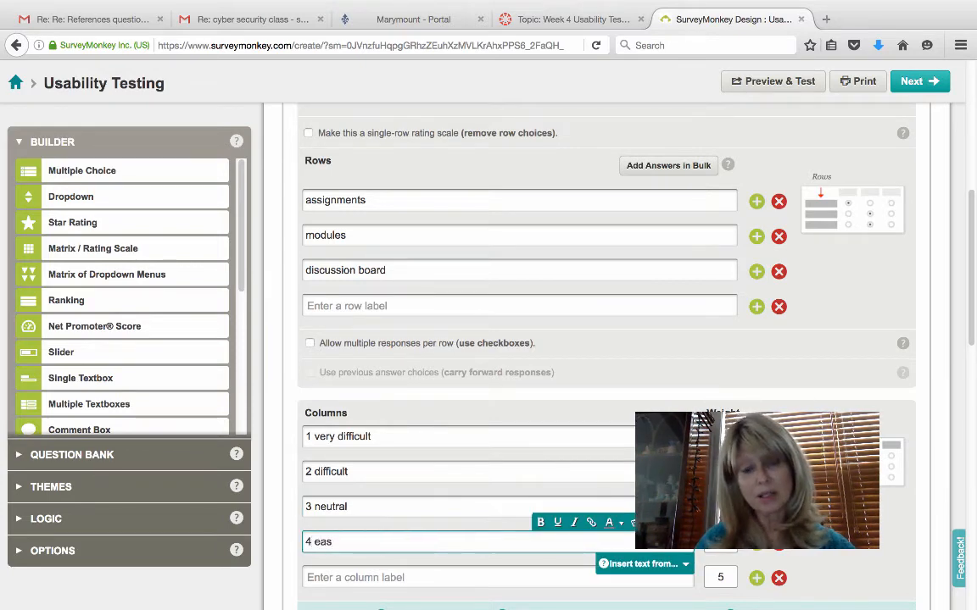
{"action": "type", "text": "y"}
{"action": "left_click", "coordinate": [351, 577]}
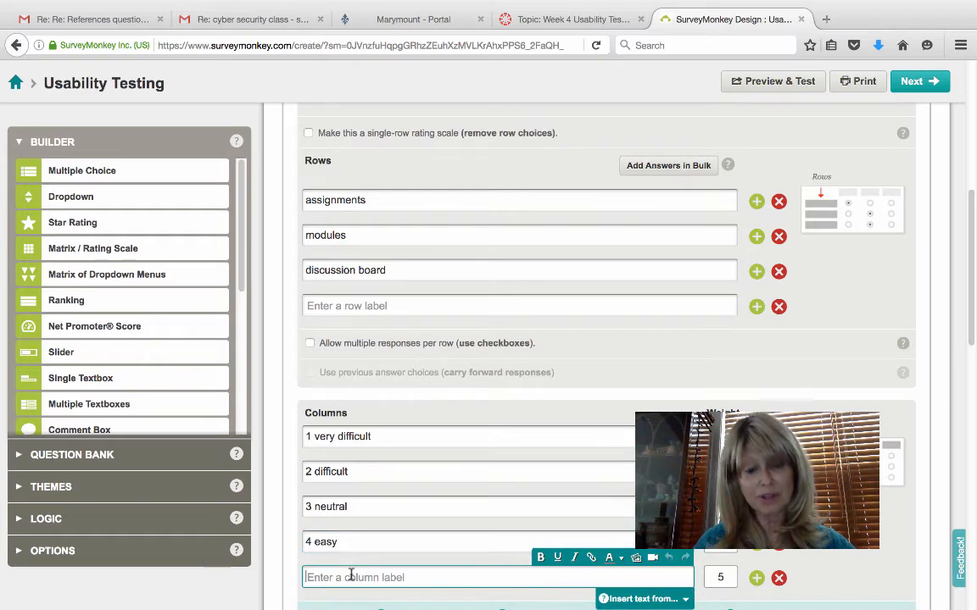
{"action": "type", "text": "5 v"}
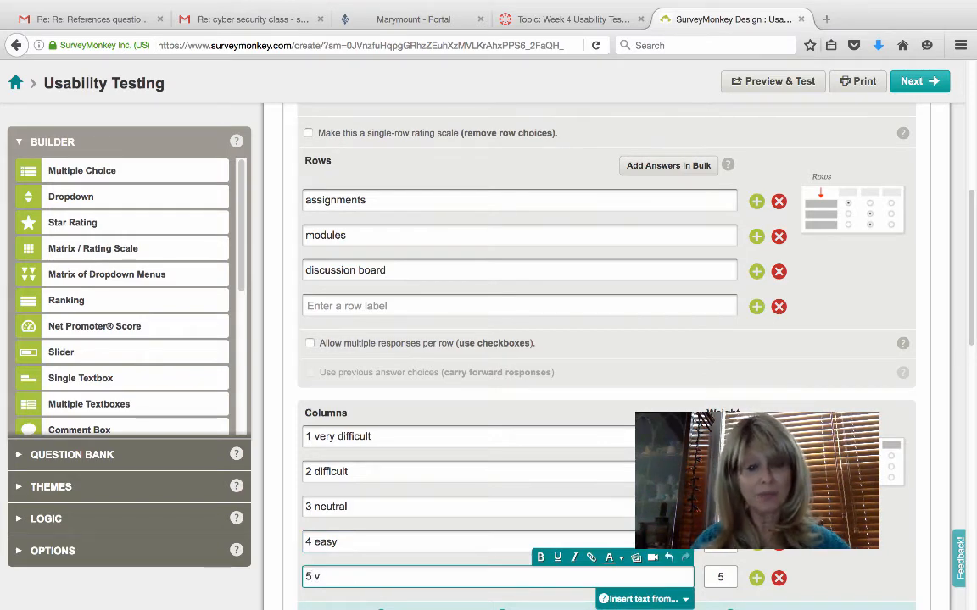
{"action": "type", "text": "ery eas"}
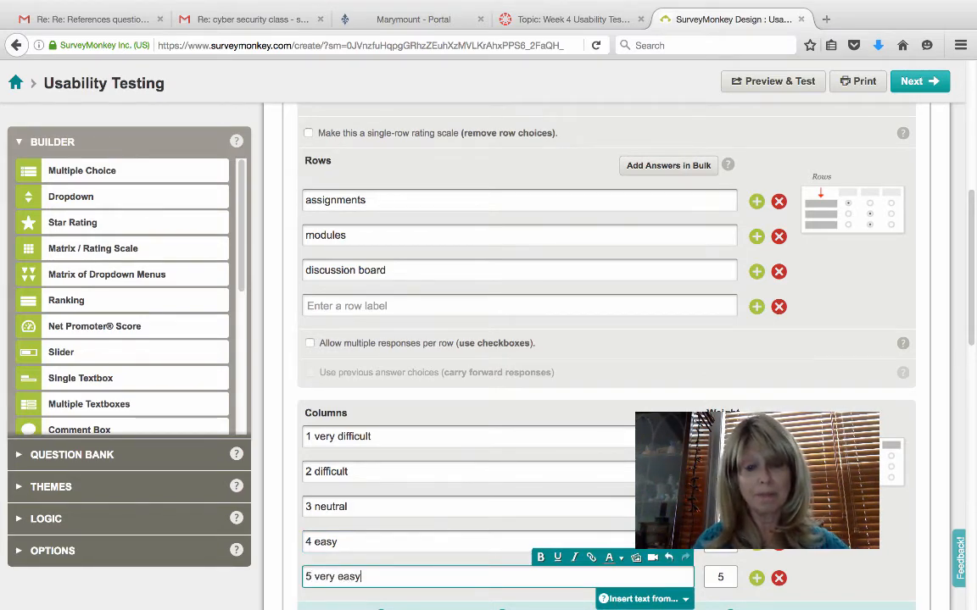
{"action": "type", "text": "y"}
{"action": "scroll", "coordinate": [348, 545], "scroll_direction": "down", "scroll_amount": 2}
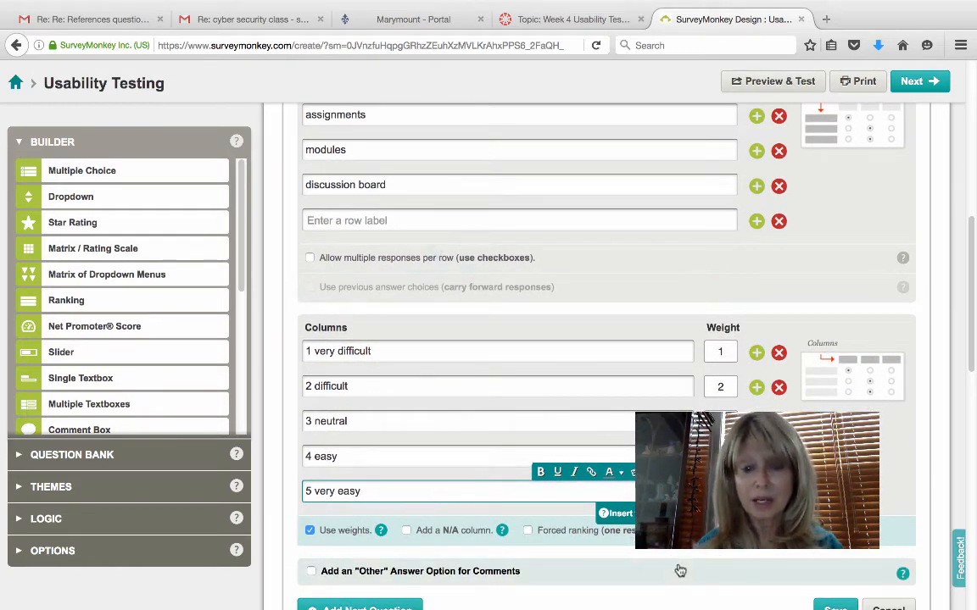
{"action": "scroll", "coordinate": [680, 570], "scroll_direction": "down", "scroll_amount": 1}
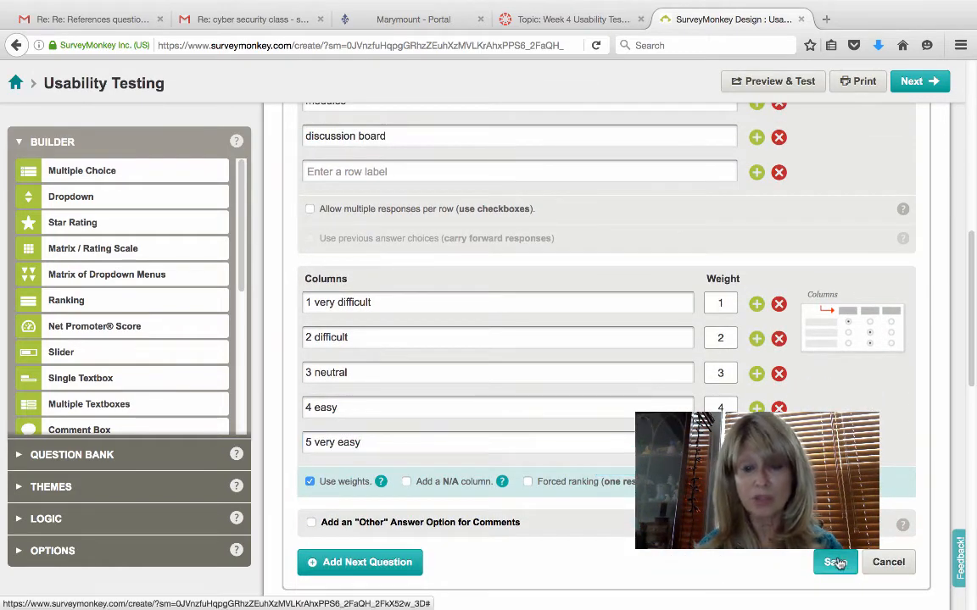
- Save the matrix question so it appears on the Usability Testing survey page
{"action": "left_click", "coordinate": [835, 563]}
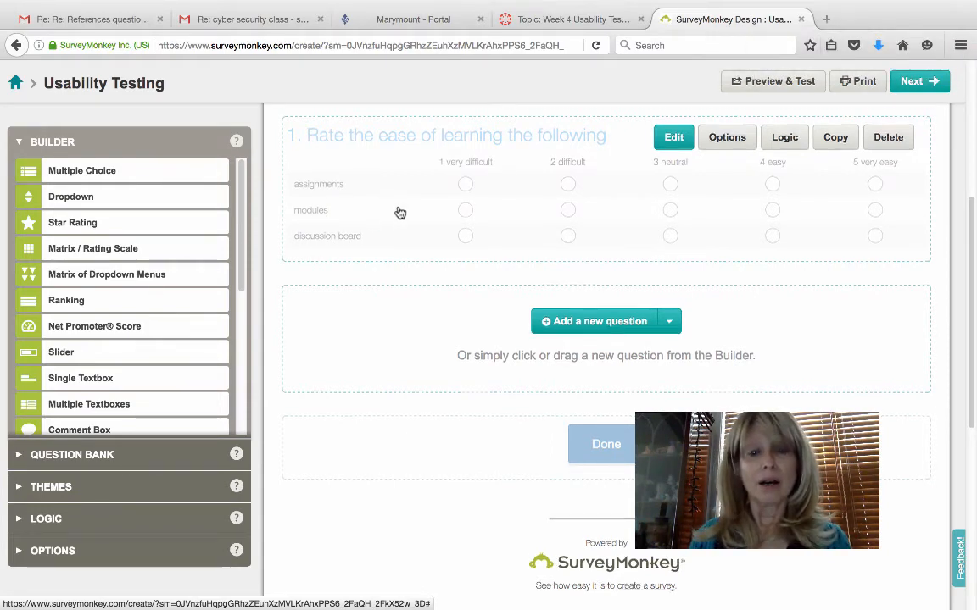
{"action": "scroll", "coordinate": [400, 212], "scroll_direction": "down", "scroll_amount": 2}
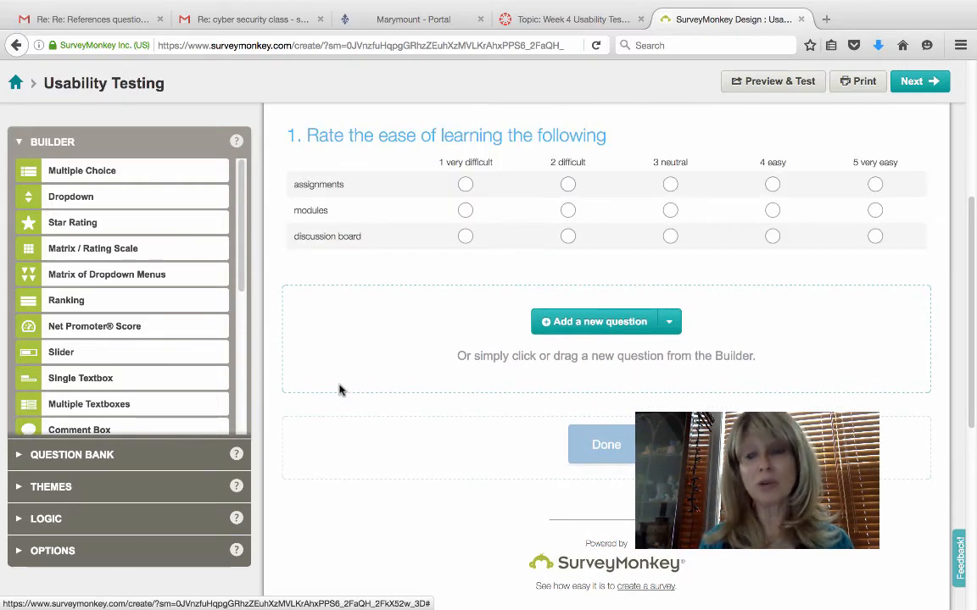
{"action": "left_click", "coordinate": [607, 448]}
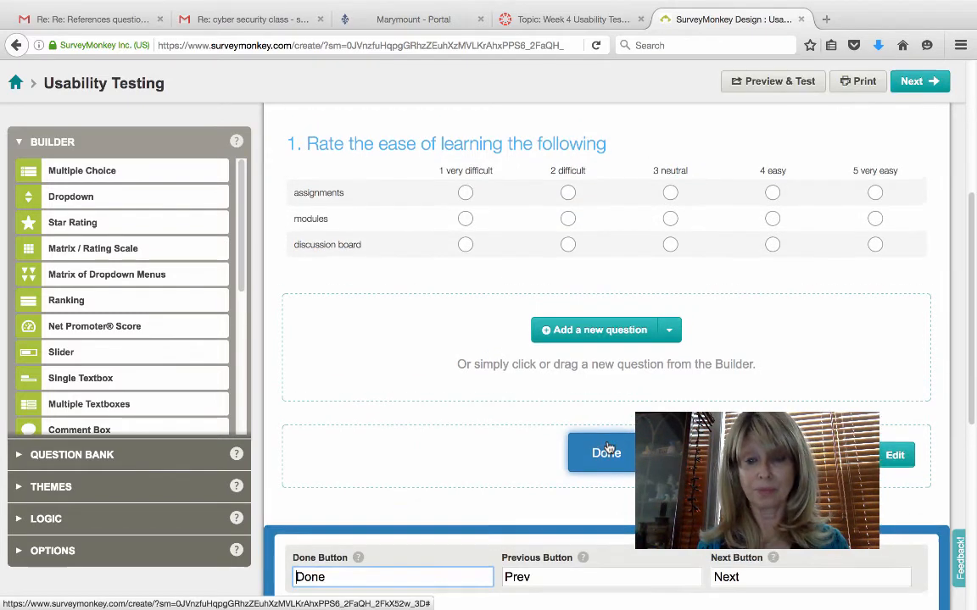
{"action": "scroll", "coordinate": [607, 447], "scroll_direction": "down", "scroll_amount": 4}
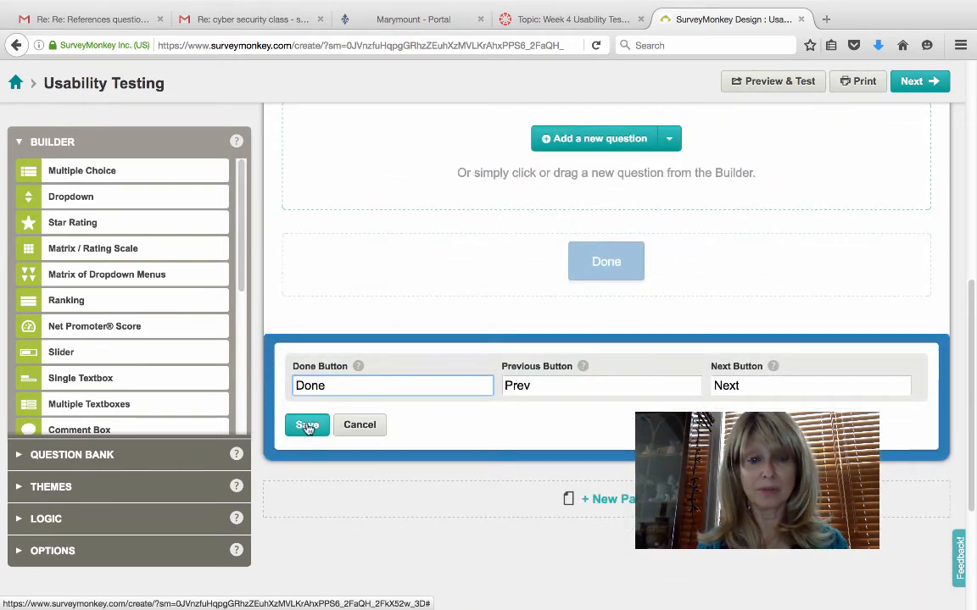
{"action": "left_click", "coordinate": [307, 426]}
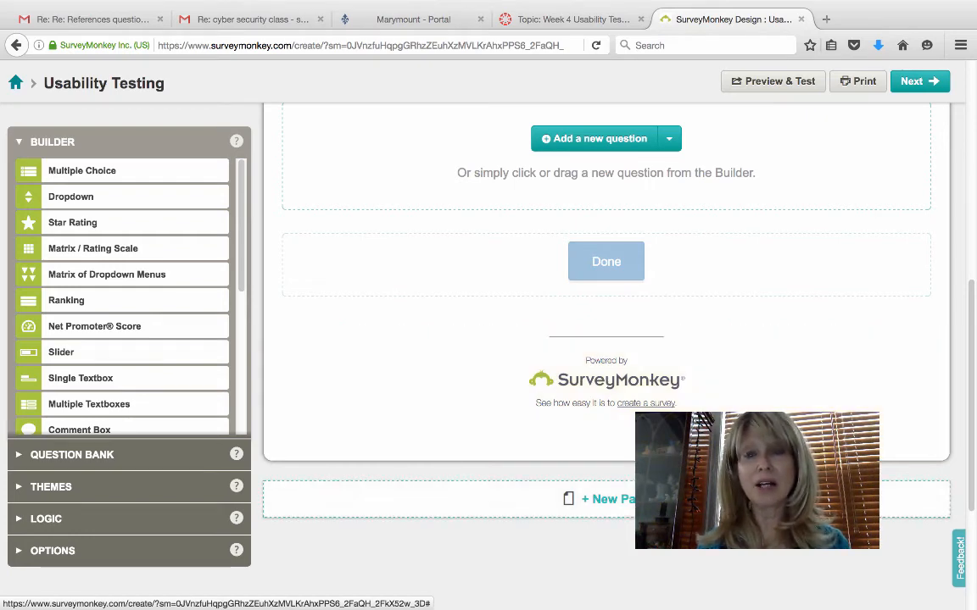
{"action": "scroll", "coordinate": [606, 357], "scroll_direction": "down", "scroll_amount": 2}
{"action": "scroll", "coordinate": [606, 356], "scroll_direction": "up", "scroll_amount": 5}
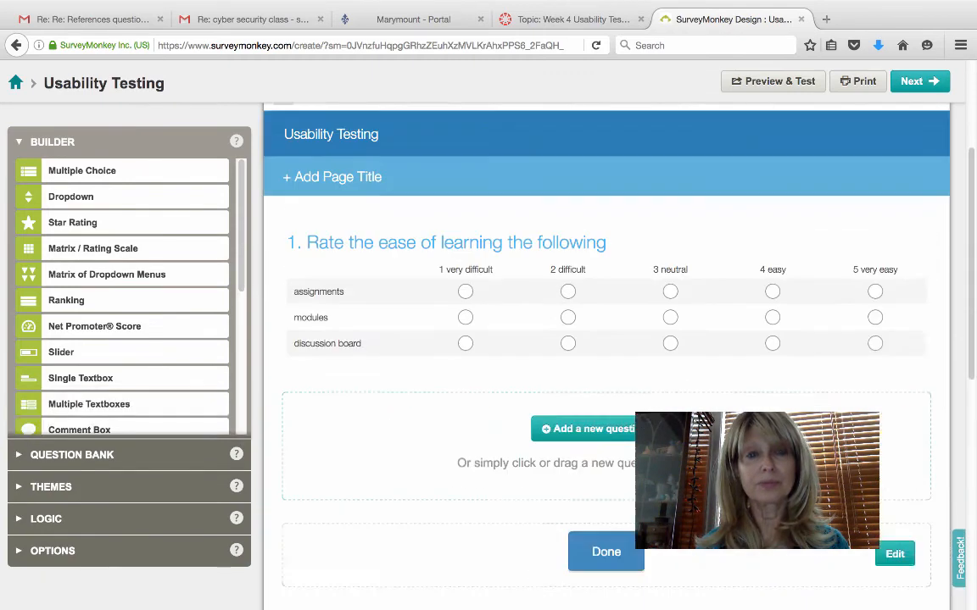
{"action": "scroll", "coordinate": [627, 441], "scroll_direction": "up", "scroll_amount": 3}
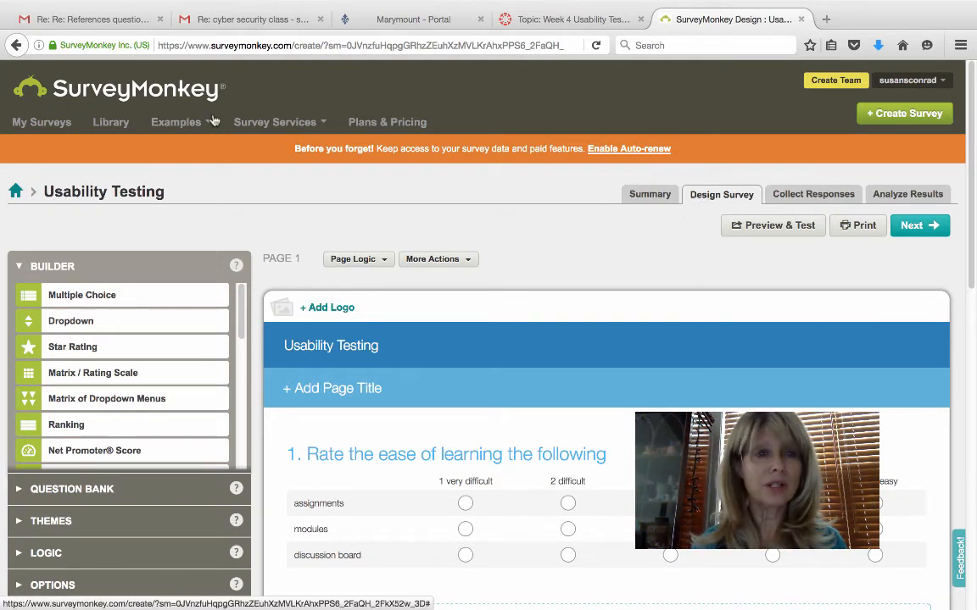
- Open the newest Usability Testing survey from My Surveys and go to Collect Responses
{"action": "left_click", "coordinate": [56, 125]}
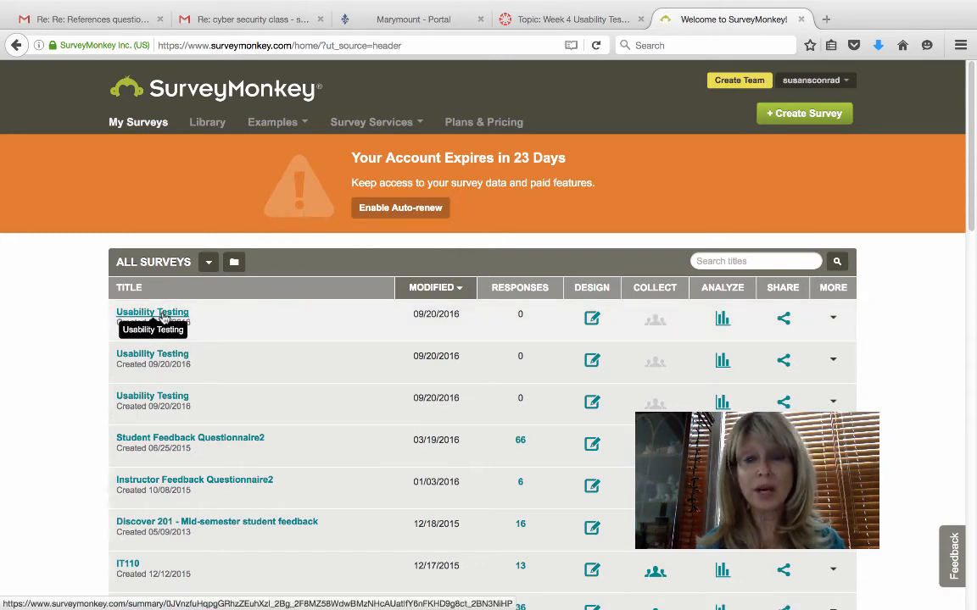
{"action": "left_click", "coordinate": [163, 316]}
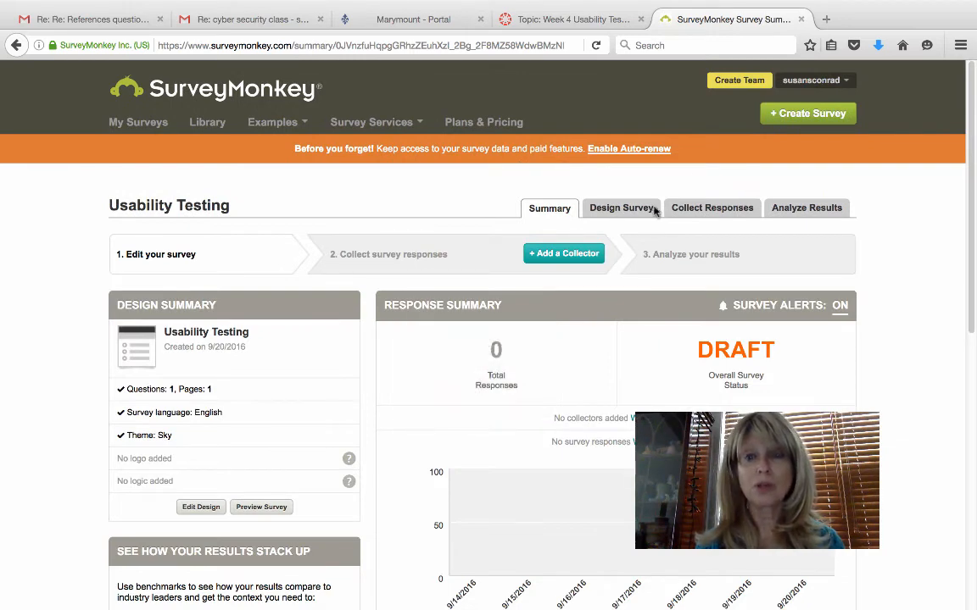
{"action": "left_click", "coordinate": [718, 212]}
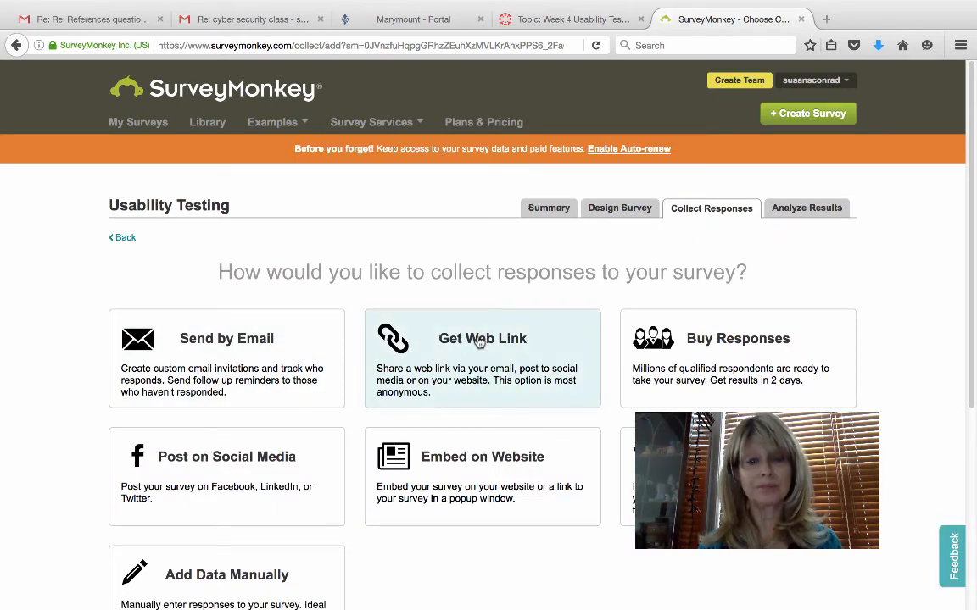
- Choose Get Web Link to create the survey's web link collector
{"action": "left_click", "coordinate": [480, 342]}
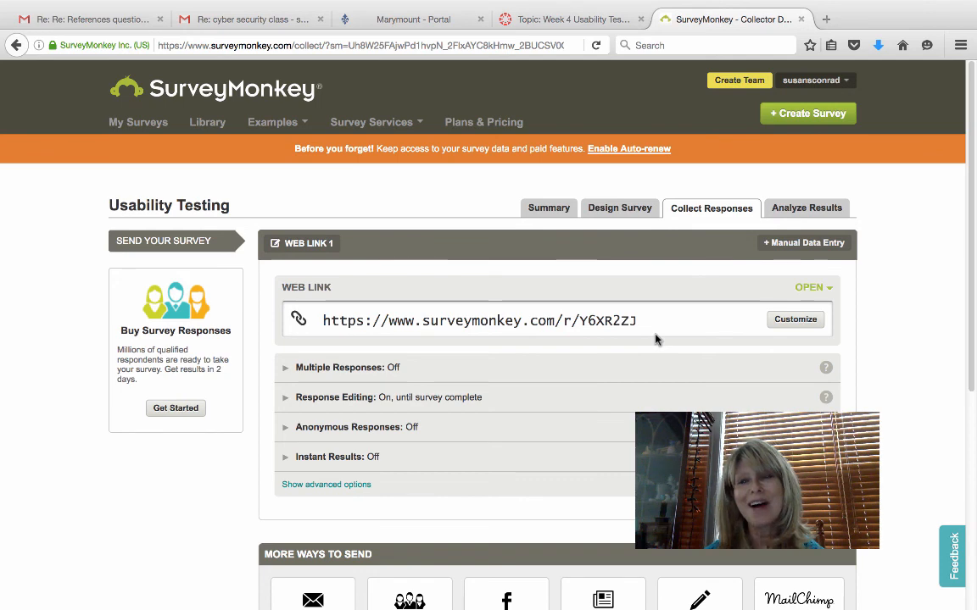
- Leave the Web Link 1 collector page and bring Camtasia to the front via the Dock
{"action": "scroll", "coordinate": [653, 340], "scroll_direction": "down", "scroll_amount": 1}
{"action": "scroll", "coordinate": [654, 340], "scroll_direction": "up", "scroll_amount": 1}
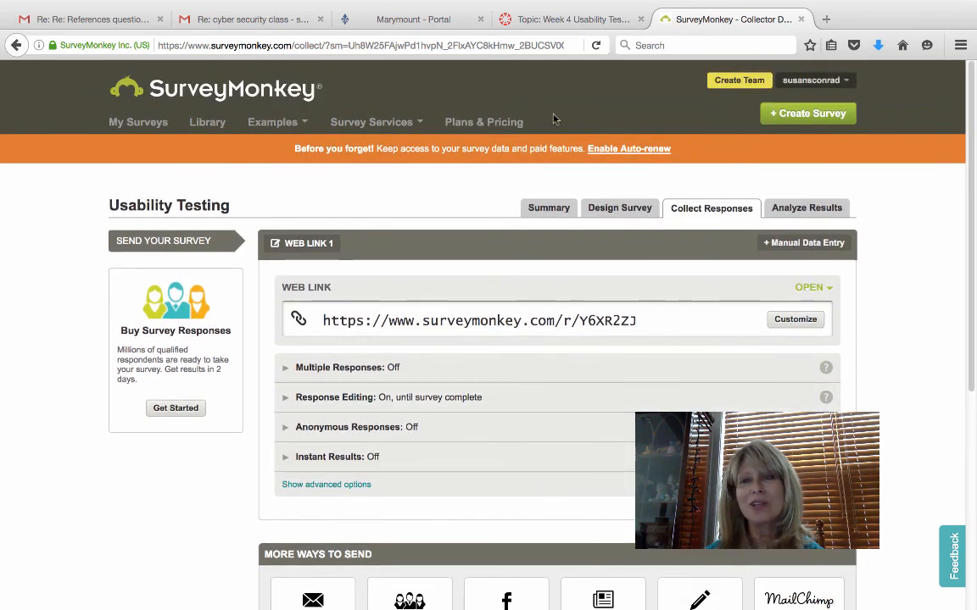
{"action": "mouse_move", "coordinate": [577, 607]}
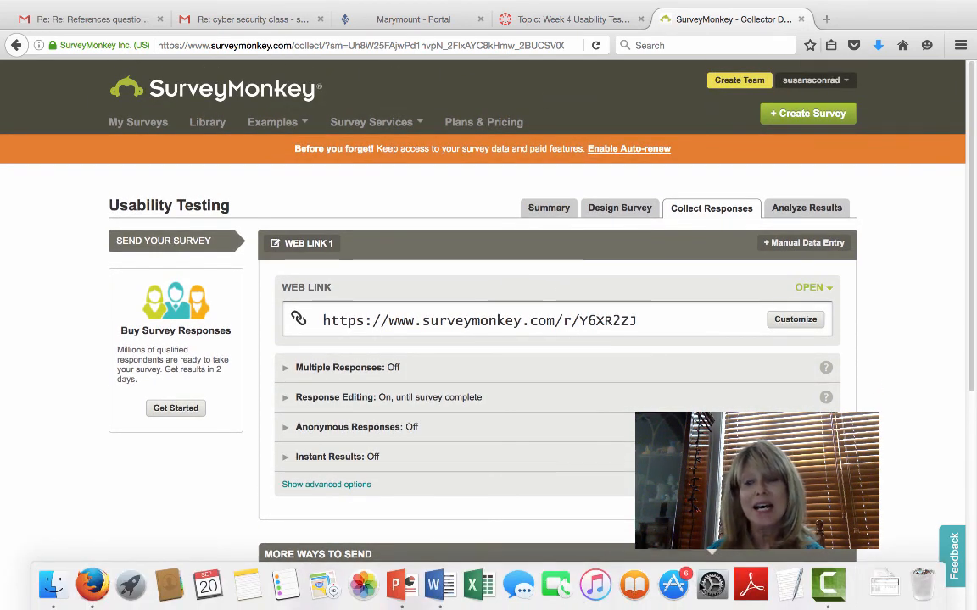
{"action": "left_click", "coordinate": [833, 594]}
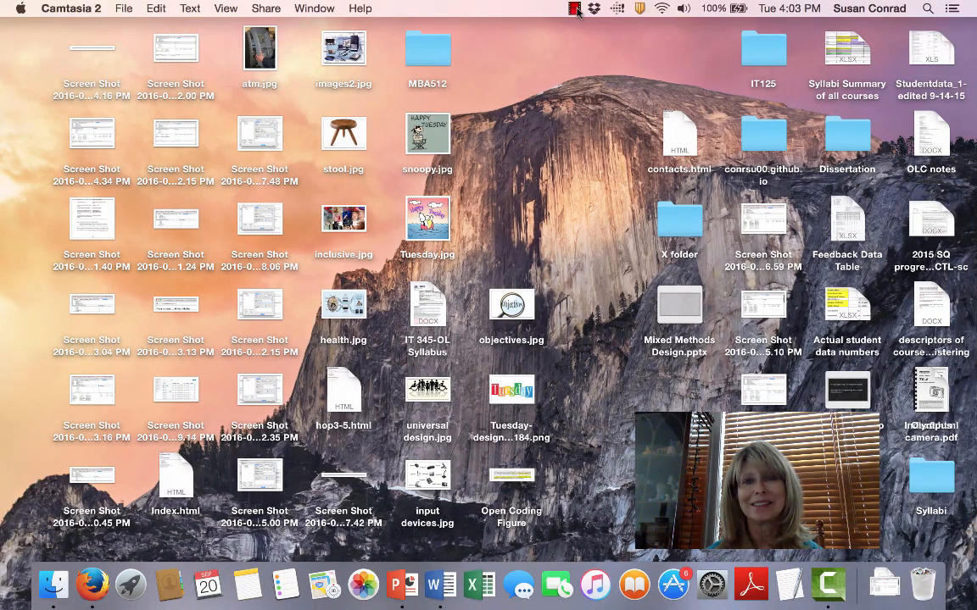